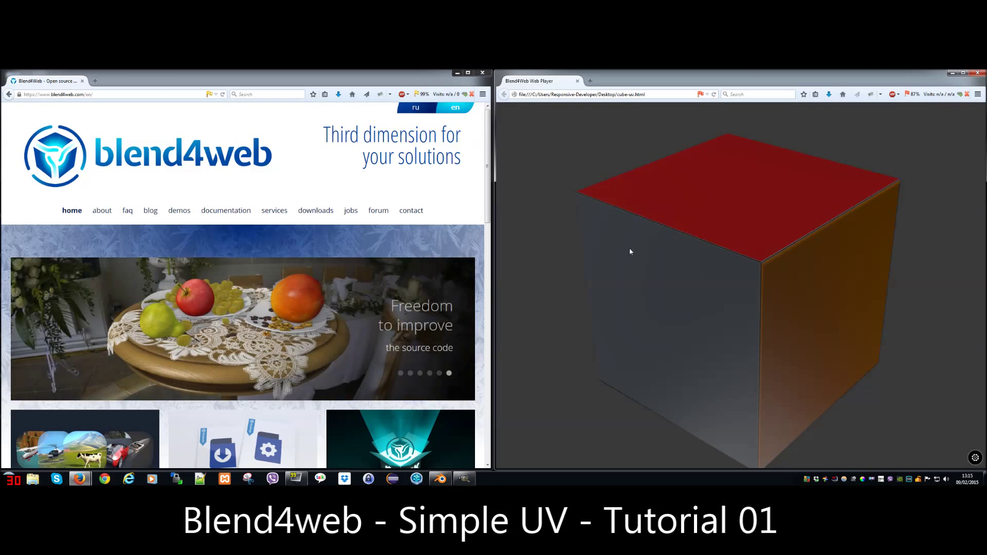
Inspect the coloured faces of the exported cube in the Blend4Web player from several angles and distances.
{"action": "scroll", "coordinate": [766, 325], "scroll_direction": "down", "scroll_amount": 3}
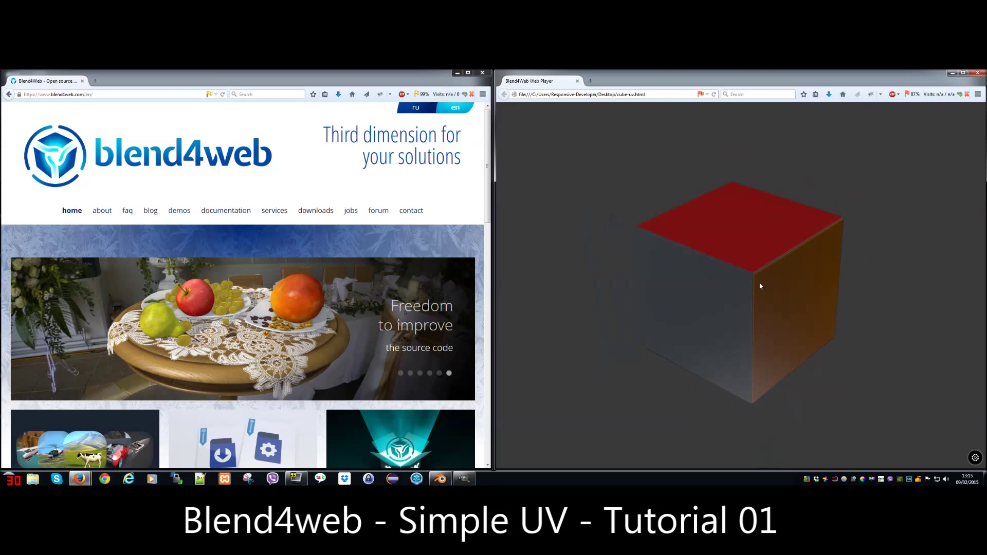
{"action": "left_click_drag", "start_coordinate": [760, 283], "coordinate": [886, 201]}
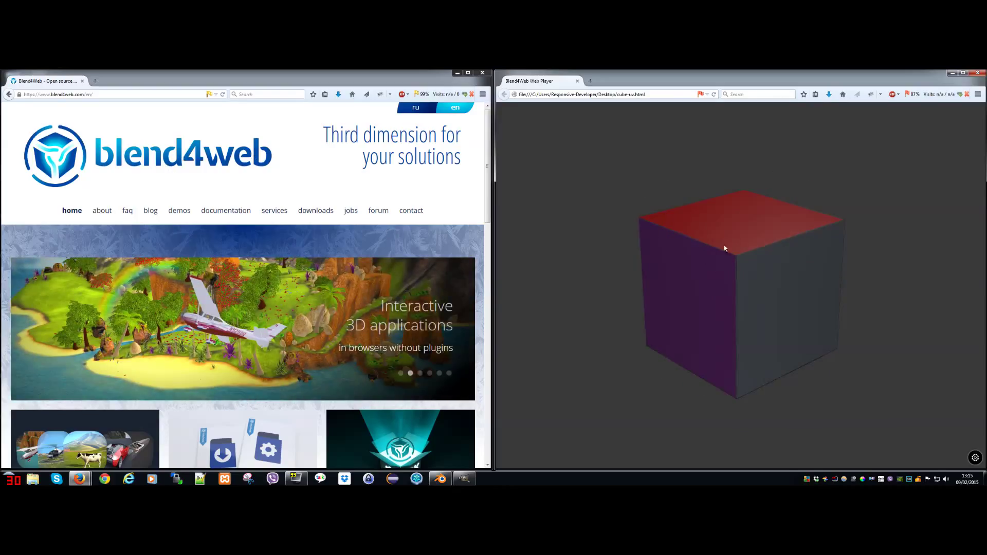
{"action": "left_click_drag", "start_coordinate": [724, 248], "coordinate": [682, 250]}
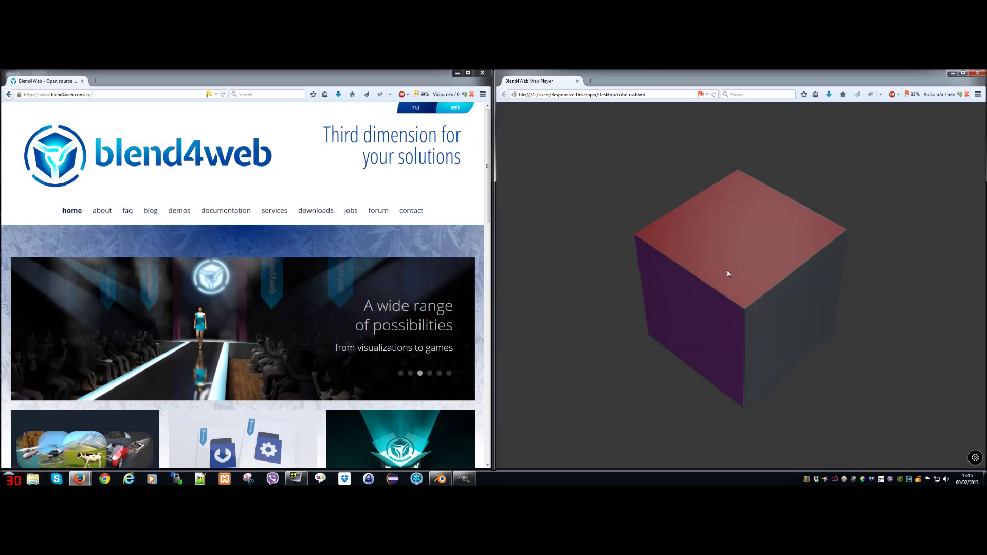
{"action": "mouse_move", "coordinate": [727, 272]}
{"action": "left_mouse_down"}
{"action": "mouse_move", "coordinate": [670, 301]}
{"action": "mouse_move", "coordinate": [728, 259]}
{"action": "left_mouse_up"}
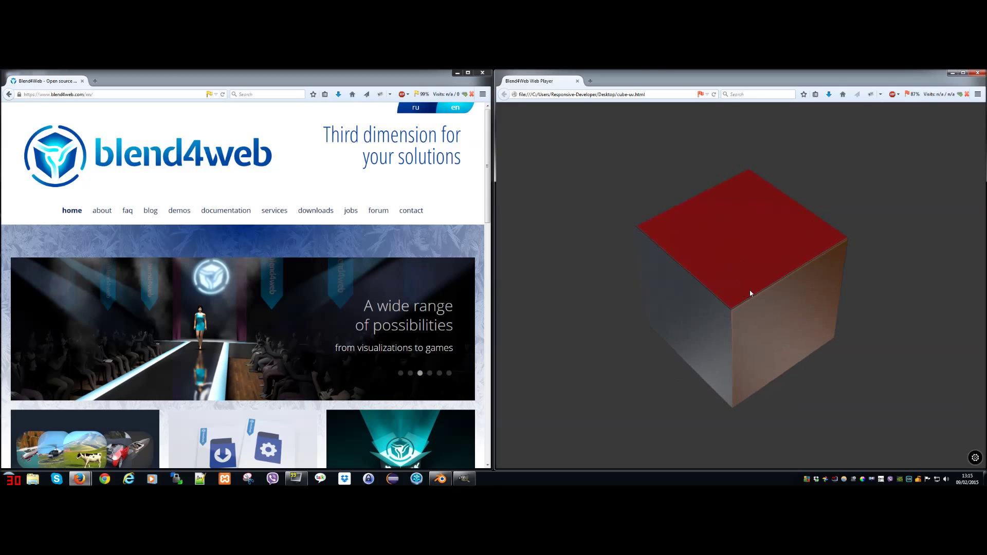
{"action": "scroll", "coordinate": [750, 293], "scroll_direction": "up", "scroll_amount": 3}
{"action": "scroll", "coordinate": [750, 295], "scroll_direction": "down", "scroll_amount": 6}
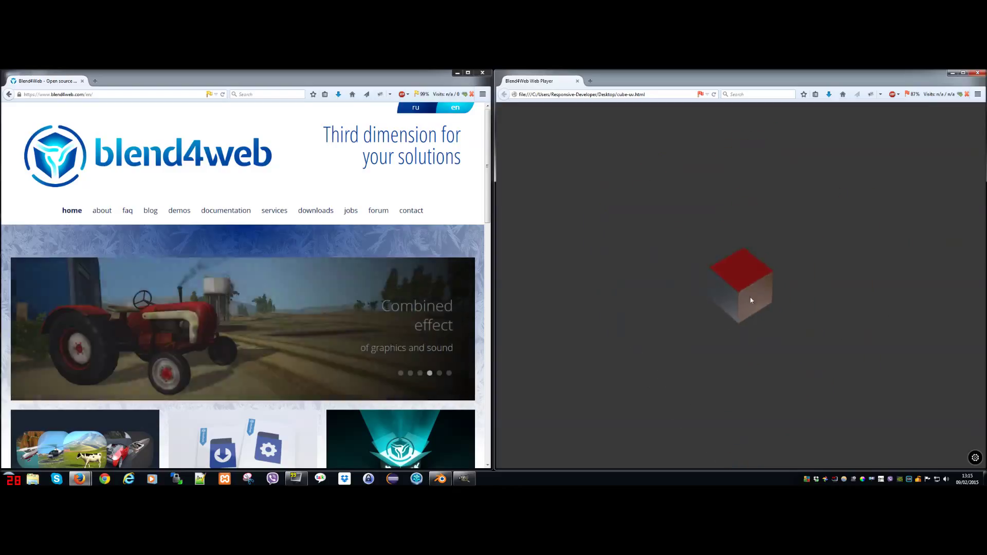
{"action": "left_click_drag", "start_coordinate": [751, 300], "coordinate": [617, 370]}
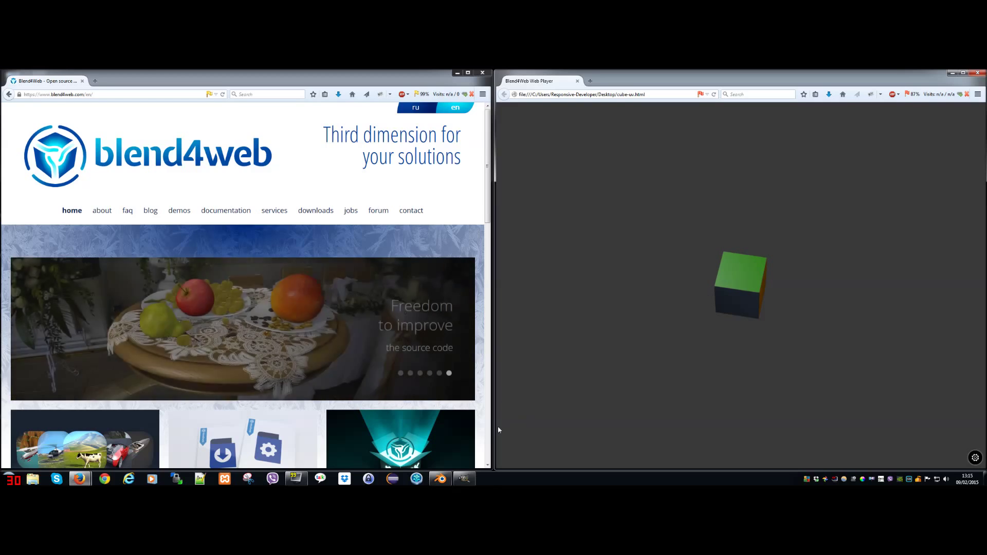
Look over the cube project in Blender and the coloured UV texture in GIMP.
{"action": "left_click", "coordinate": [443, 479]}
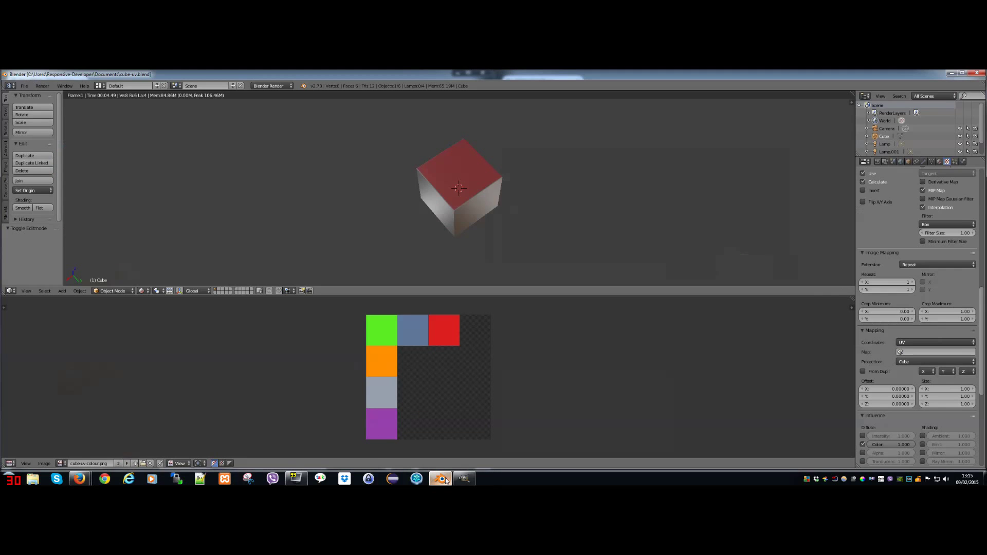
{"action": "left_click", "coordinate": [443, 479]}
{"action": "left_click", "coordinate": [464, 479]}
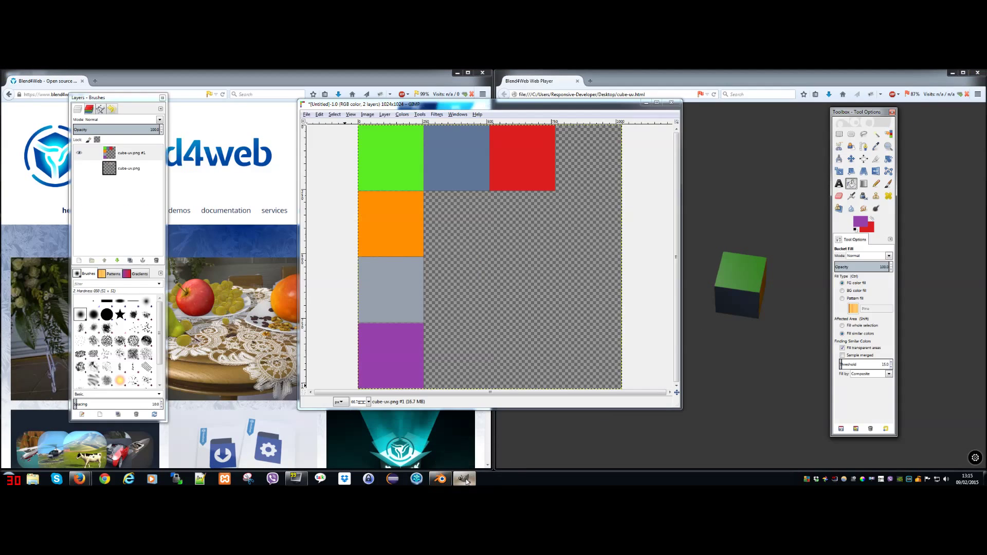
{"action": "left_click", "coordinate": [464, 479]}
{"action": "left_click", "coordinate": [441, 479]}
{"action": "left_click", "coordinate": [441, 479]}
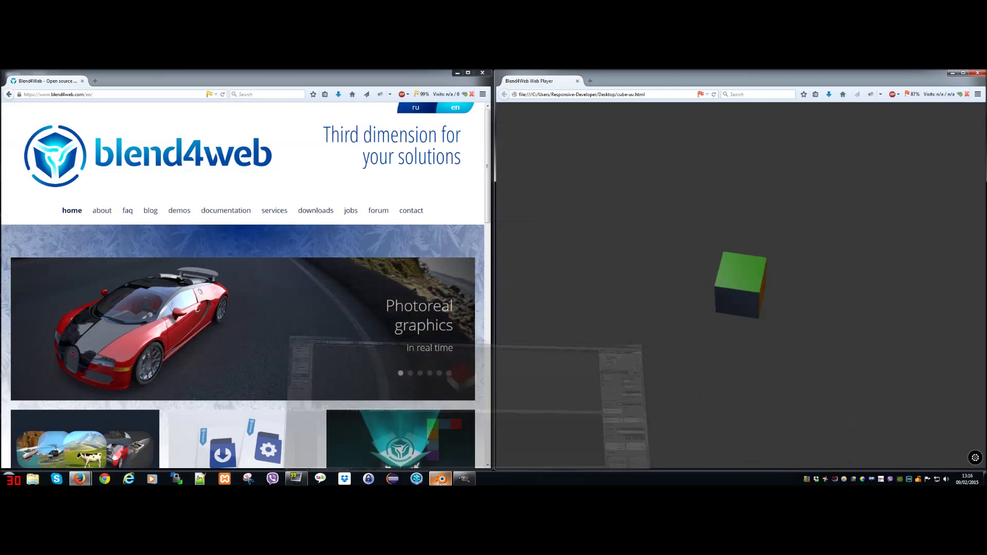
Switch to Blender, enlarge the 3D view, and put the cube in Edit Mode without rendered shading.
{"action": "left_click", "coordinate": [456, 74]}
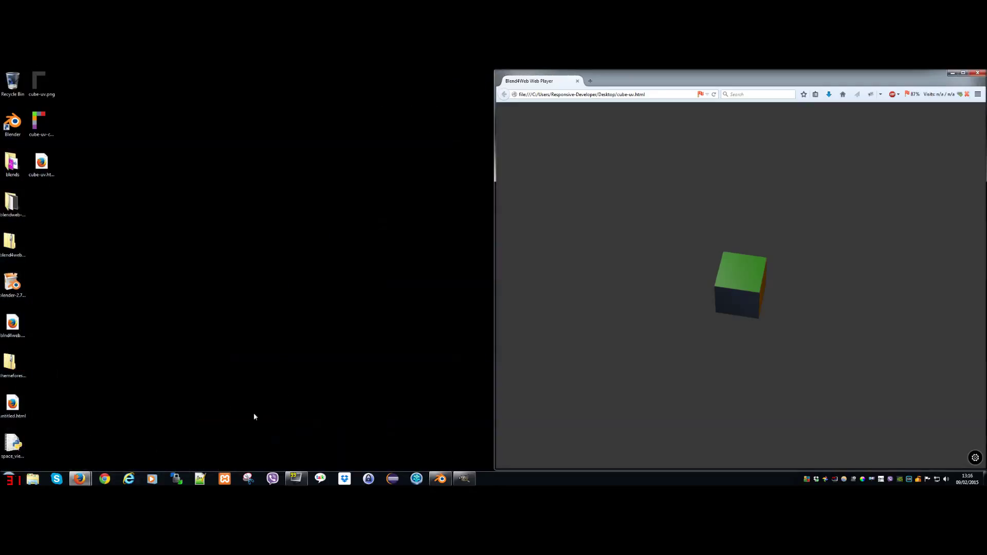
{"action": "left_click", "coordinate": [440, 478]}
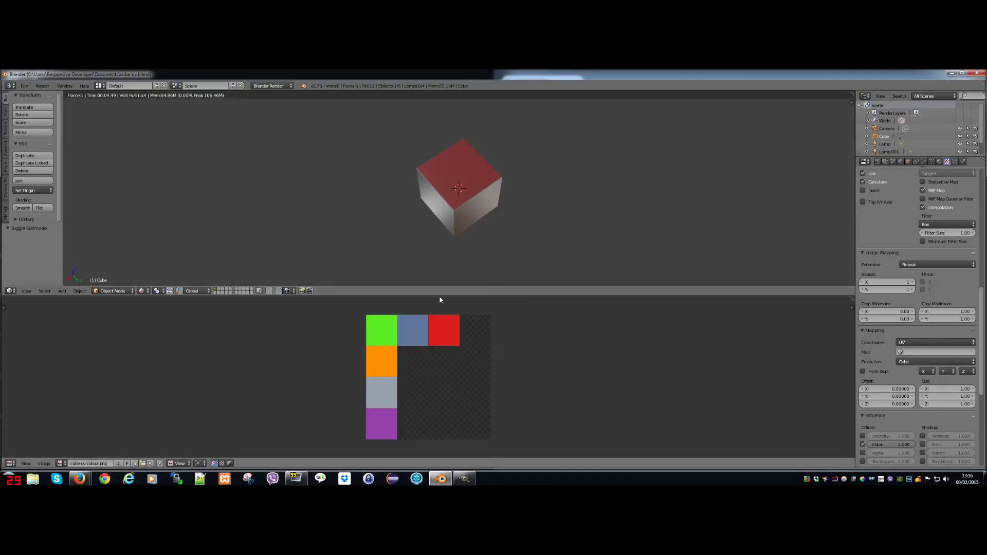
{"action": "left_click_drag", "start_coordinate": [441, 297], "coordinate": [443, 340]}
{"action": "key", "text": "shift+z"}
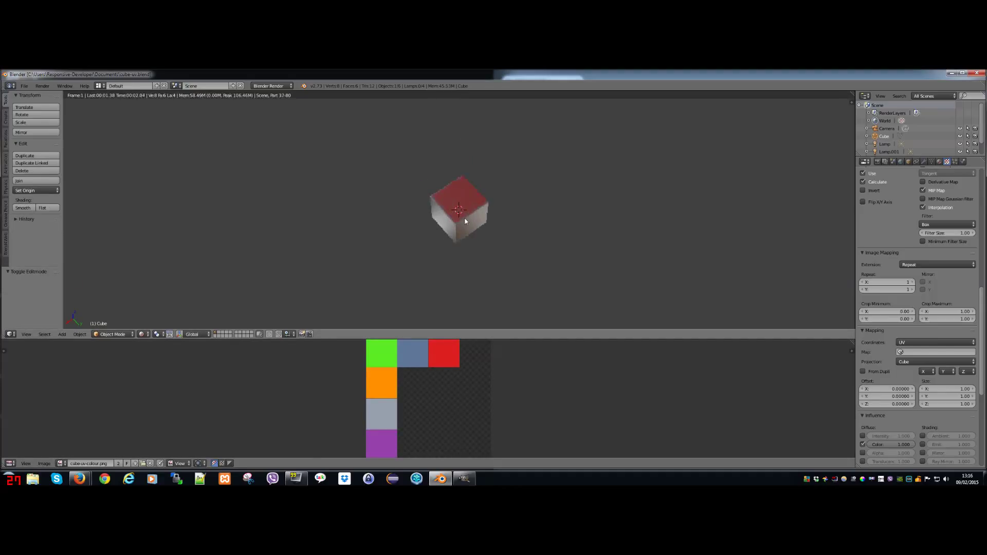
{"action": "key", "text": "Tab"}
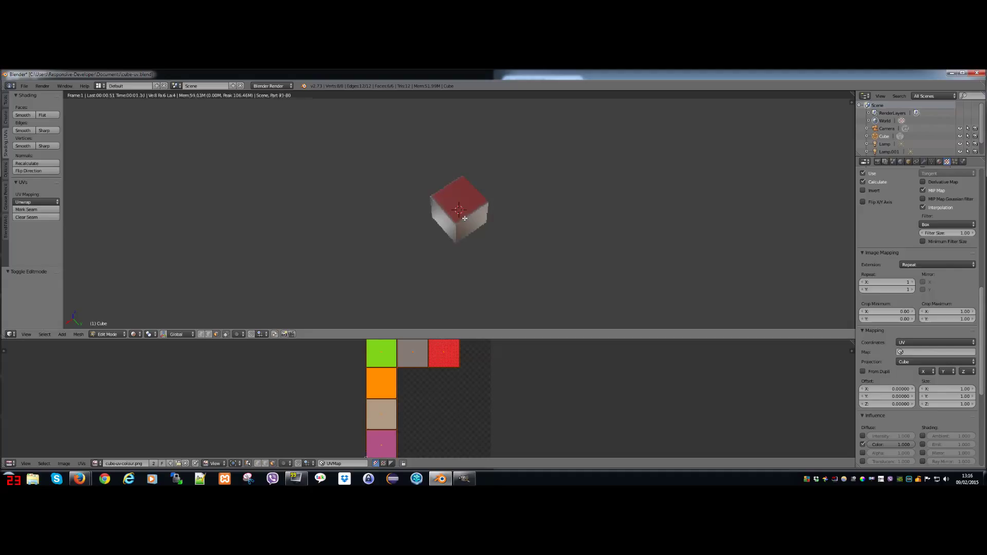
{"action": "key", "text": "shift+z"}
Show the cube in solid shading and select its top face, then a side face, to compare them with the UV layout.
{"action": "mouse_move", "coordinate": [471, 240]}
{"action": "middle_mouse_down"}
{"action": "mouse_move", "coordinate": [489, 214]}
{"action": "mouse_move", "coordinate": [480, 235]}
{"action": "middle_mouse_up"}
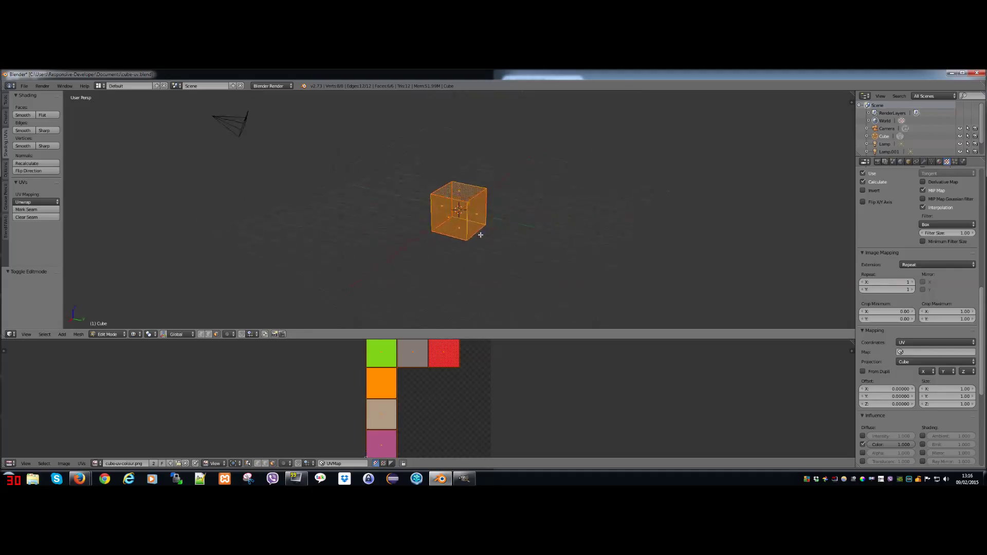
{"action": "scroll", "coordinate": [465, 233], "scroll_direction": "up", "scroll_amount": 5}
{"action": "key", "text": "z"}
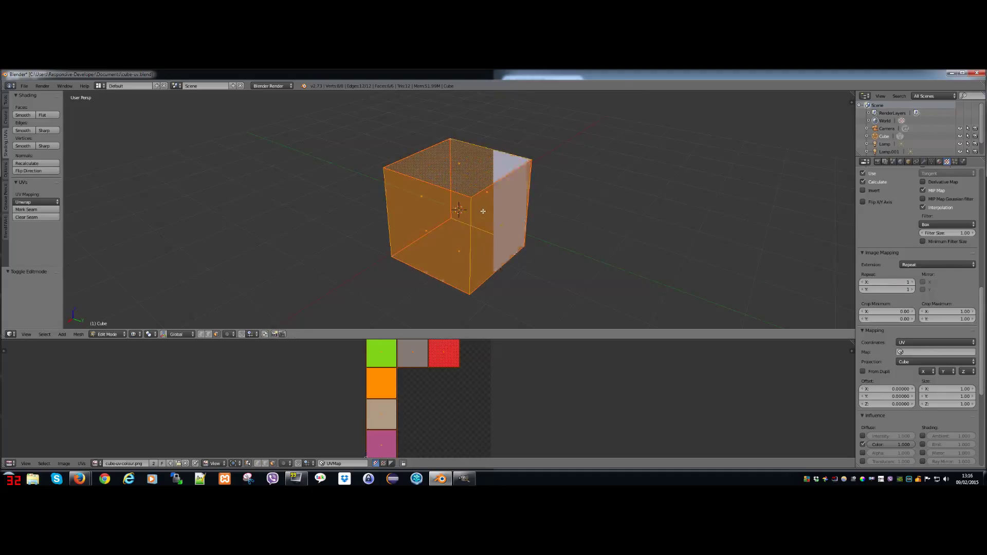
{"action": "key", "text": "Tab"}
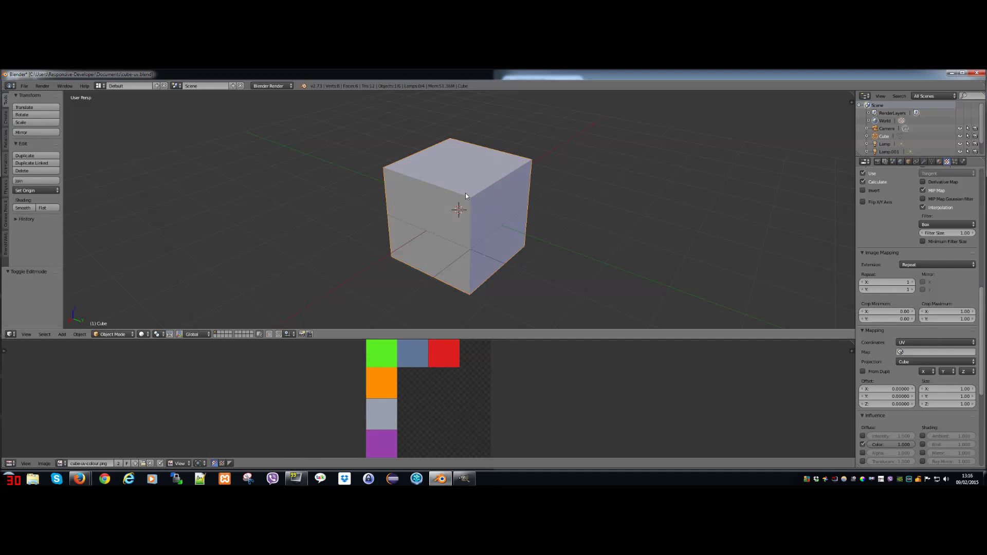
{"action": "middle_click_drag", "start_coordinate": [465, 194], "coordinate": [475, 216]}
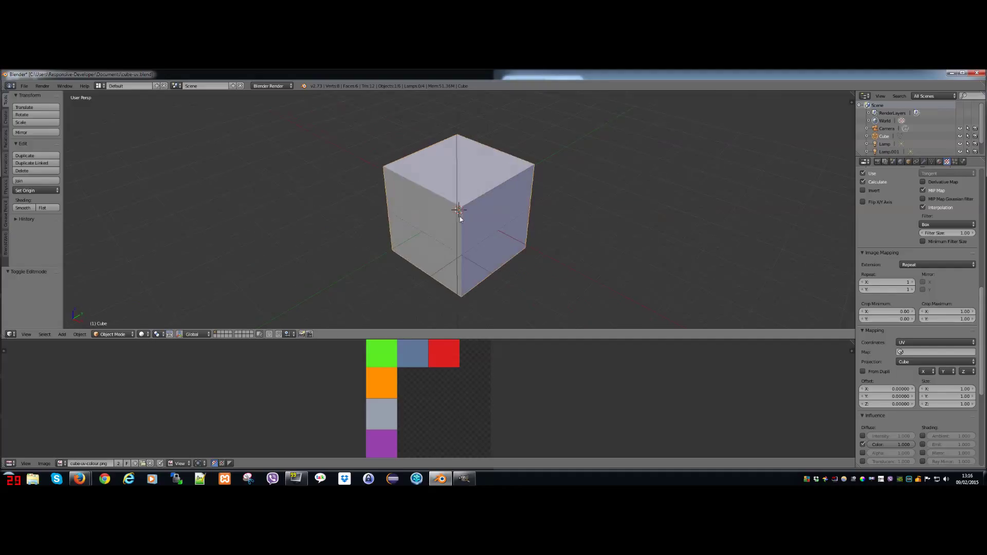
{"action": "key", "text": "Tab"}
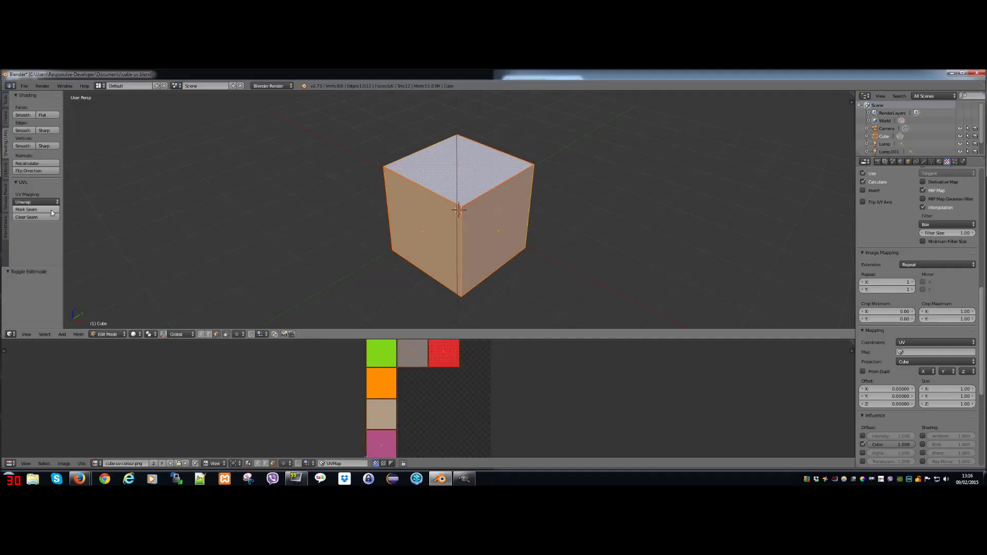
{"action": "left_click", "coordinate": [448, 365]}
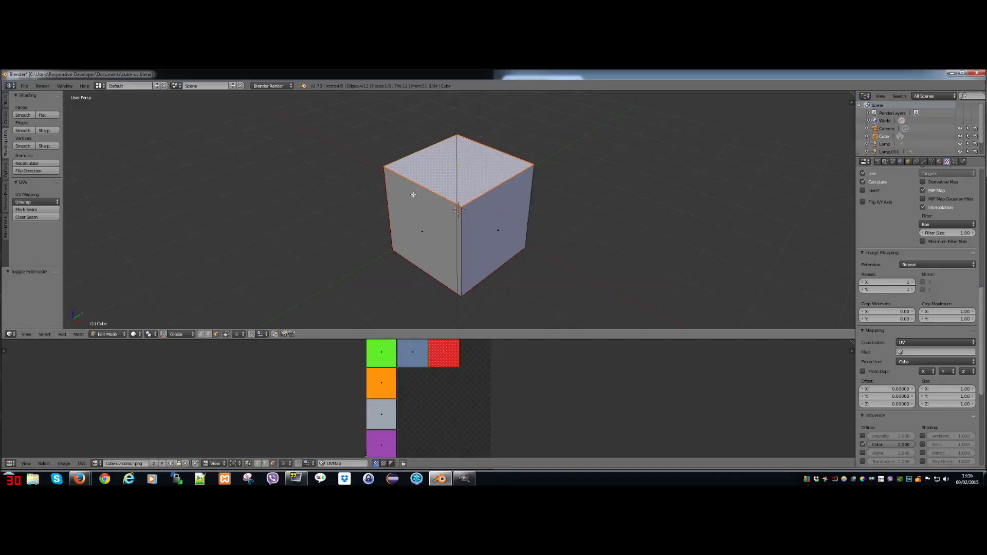
{"action": "right_click", "coordinate": [432, 226]}
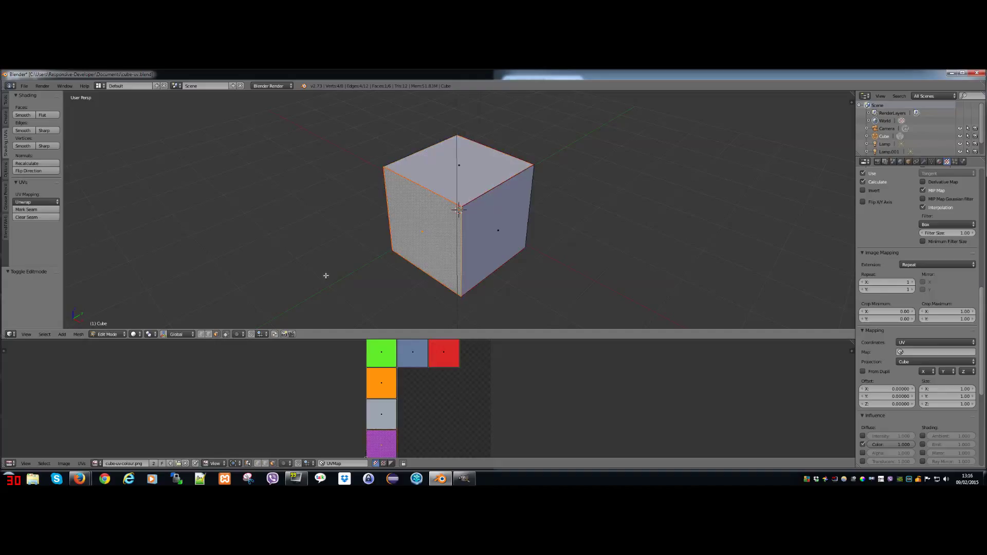
Switch to edge selection with wireframe shading, make more room for the UV layout, and deselect everything.
{"action": "left_click", "coordinate": [208, 335]}
{"action": "key", "text": "z"}
{"action": "scroll", "coordinate": [482, 223], "scroll_direction": "down", "scroll_amount": 3}
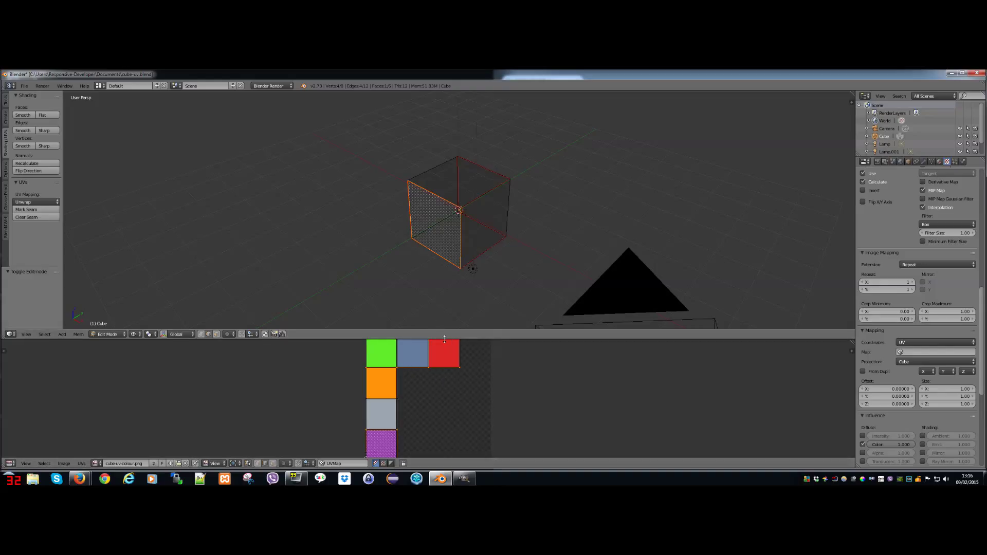
{"action": "left_click_drag", "start_coordinate": [443, 340], "coordinate": [449, 308]}
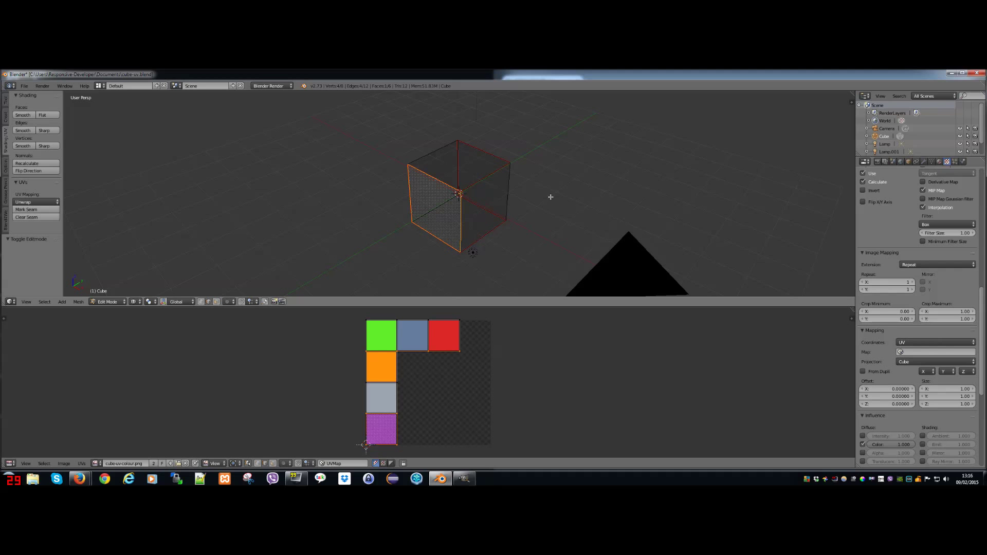
{"action": "key", "text": "a"}
Select the cube's eight red seam edges together, leaving the other edges unselected.
{"action": "middle_click_drag", "start_coordinate": [498, 200], "coordinate": [453, 186]}
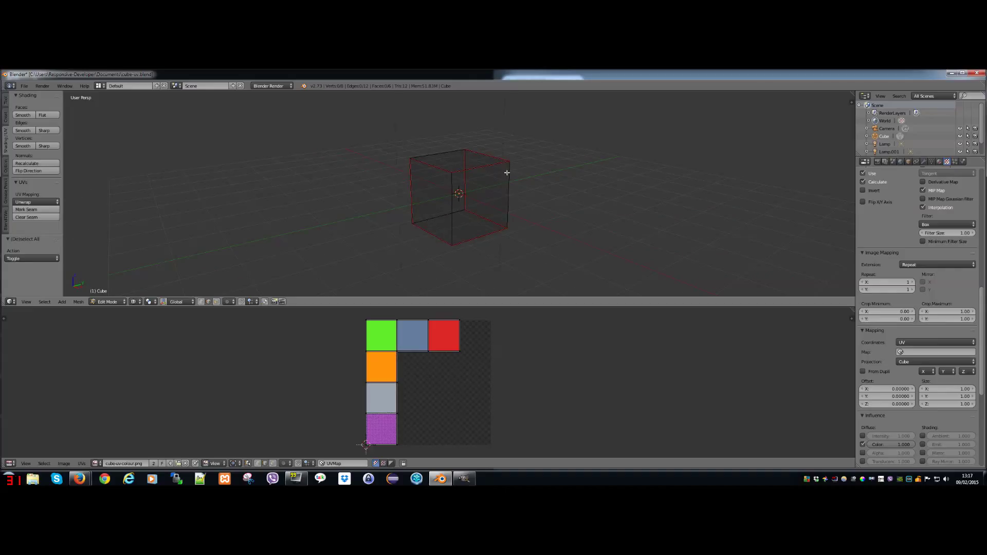
{"action": "middle_click_drag", "start_coordinate": [452, 180], "coordinate": [498, 202]}
{"action": "scroll", "coordinate": [483, 210], "scroll_direction": "up", "scroll_amount": 4}
{"action": "scroll", "coordinate": [490, 198], "scroll_direction": "down", "scroll_amount": 4}
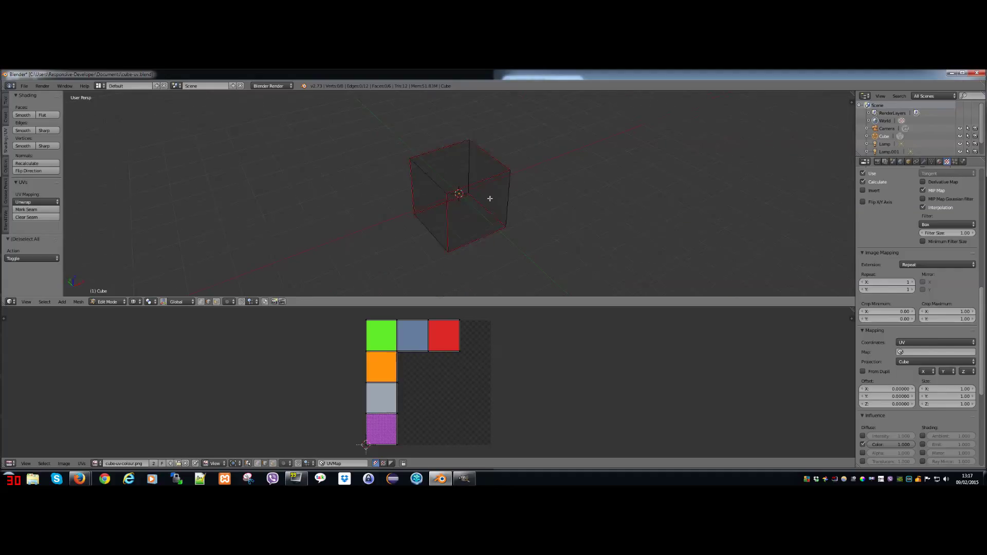
{"action": "key", "text": "Tab"}
{"action": "key", "text": "Tab"}
{"action": "right_click", "coordinate": [488, 157]}
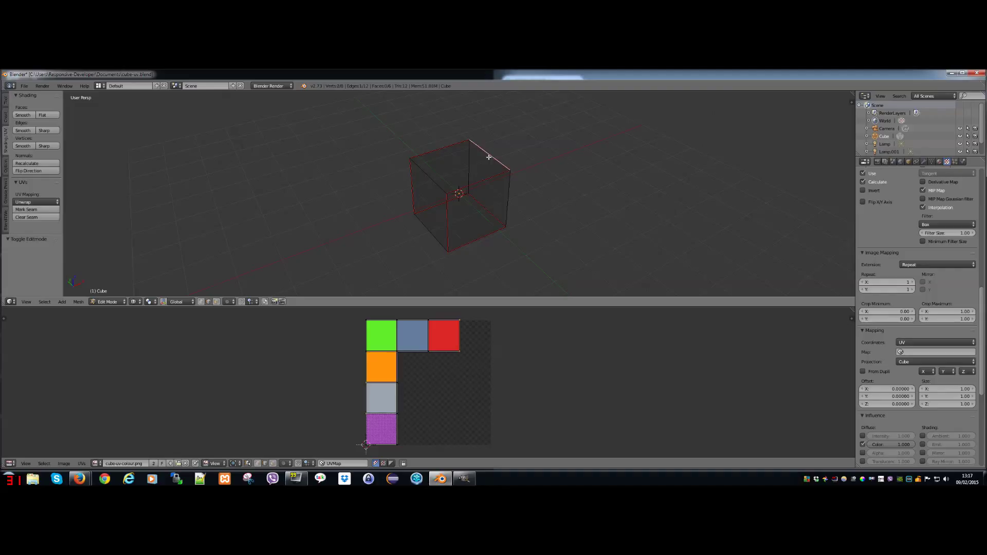
{"action": "right_click", "coordinate": [444, 153], "text": "shift"}
{"action": "right_click", "coordinate": [411, 183], "text": "shift"}
{"action": "right_click", "coordinate": [439, 204], "text": "shift"}
{"action": "right_click", "coordinate": [481, 205], "text": "shift"}
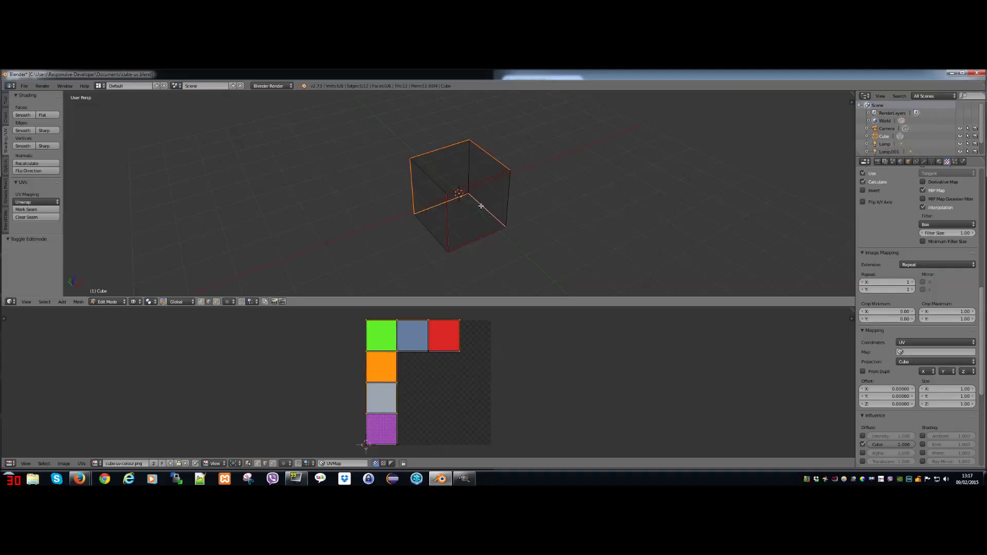
{"action": "right_click", "coordinate": [479, 236], "text": "shift"}
{"action": "right_click", "coordinate": [448, 222], "text": "shift"}
{"action": "right_click", "coordinate": [487, 181], "text": "shift"}
Compare the selected edges with the UV layout and mark them as seams.
{"action": "scroll", "coordinate": [440, 355], "scroll_direction": "up", "scroll_amount": 3}
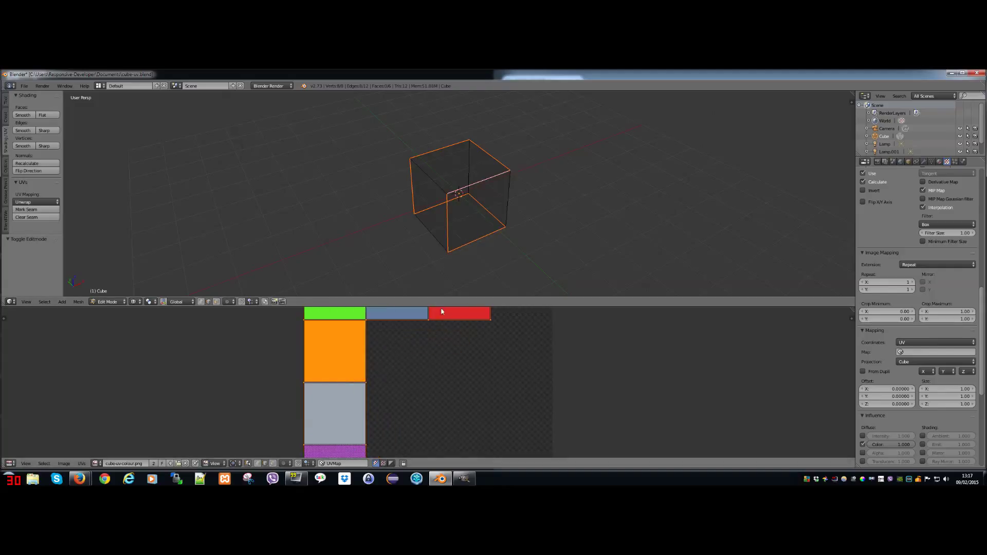
{"action": "left_click_drag", "start_coordinate": [441, 305], "coordinate": [441, 160]}
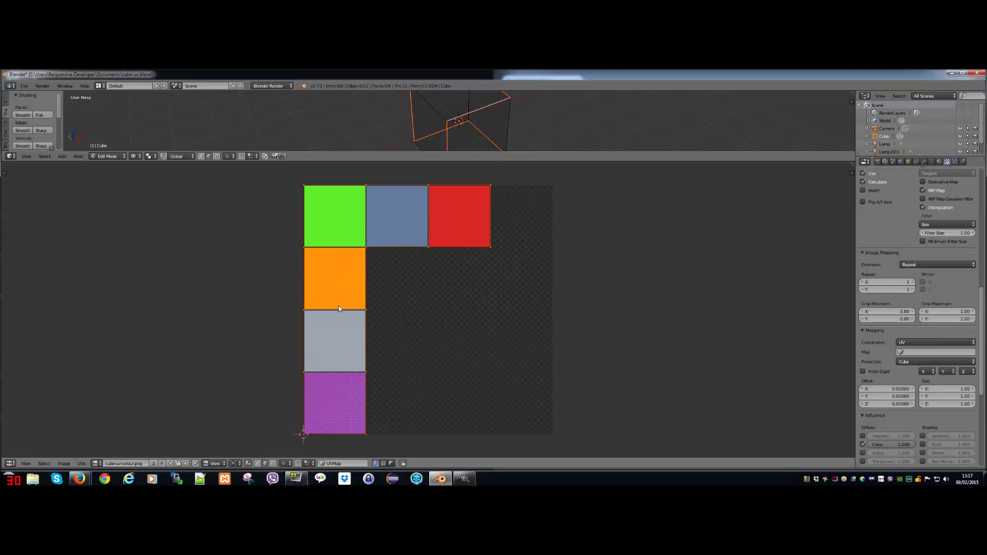
{"action": "left_click_drag", "start_coordinate": [458, 159], "coordinate": [465, 318]}
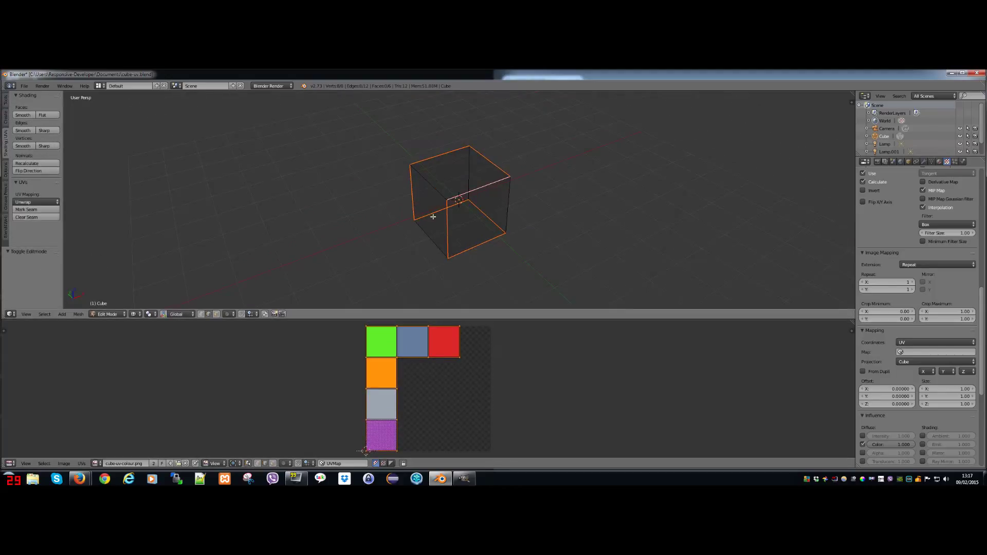
{"action": "left_click", "coordinate": [48, 210]}
Select the whole cube and unwrap it with the Unwrap method.
{"action": "key", "text": "a"}
{"action": "key", "text": "a"}
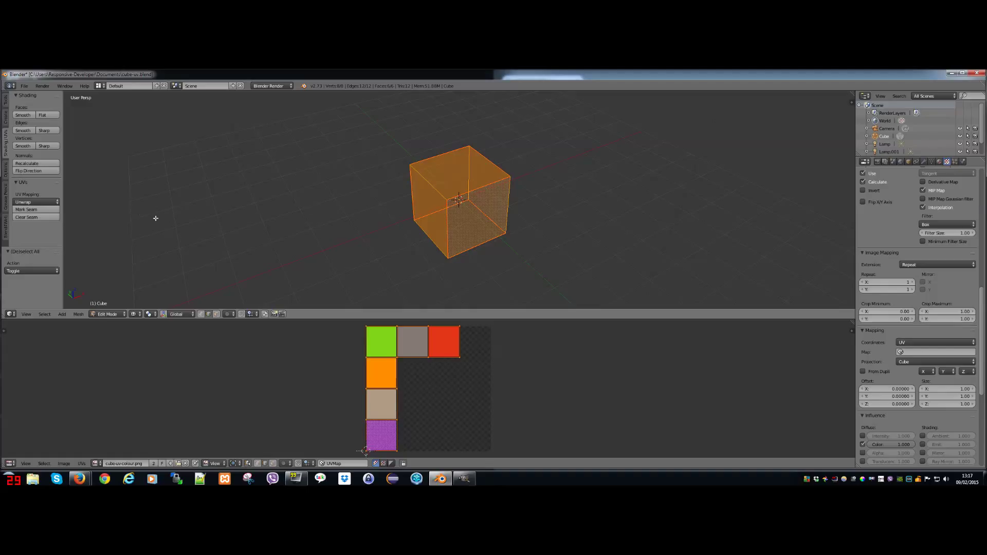
{"action": "left_click", "coordinate": [52, 203]}
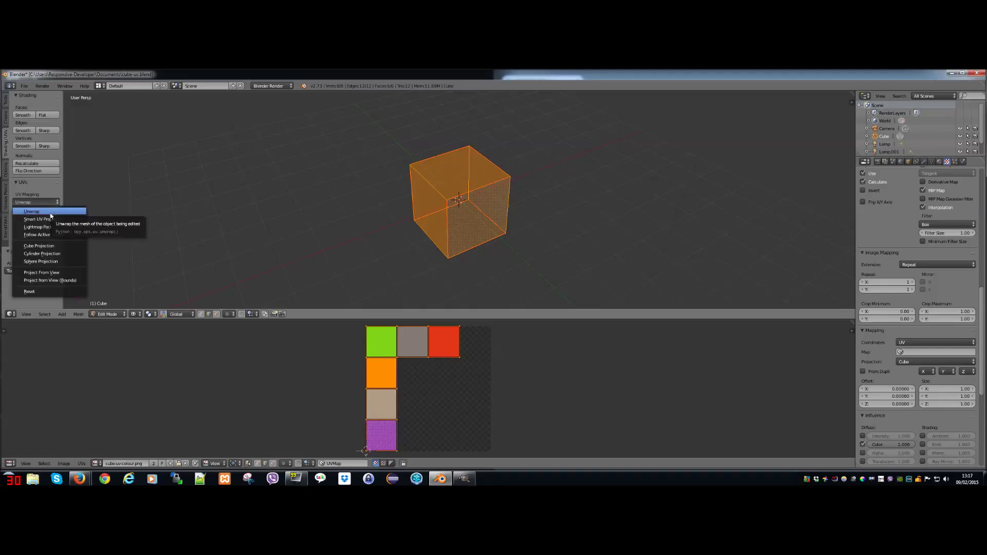
{"action": "left_click", "coordinate": [51, 211]}
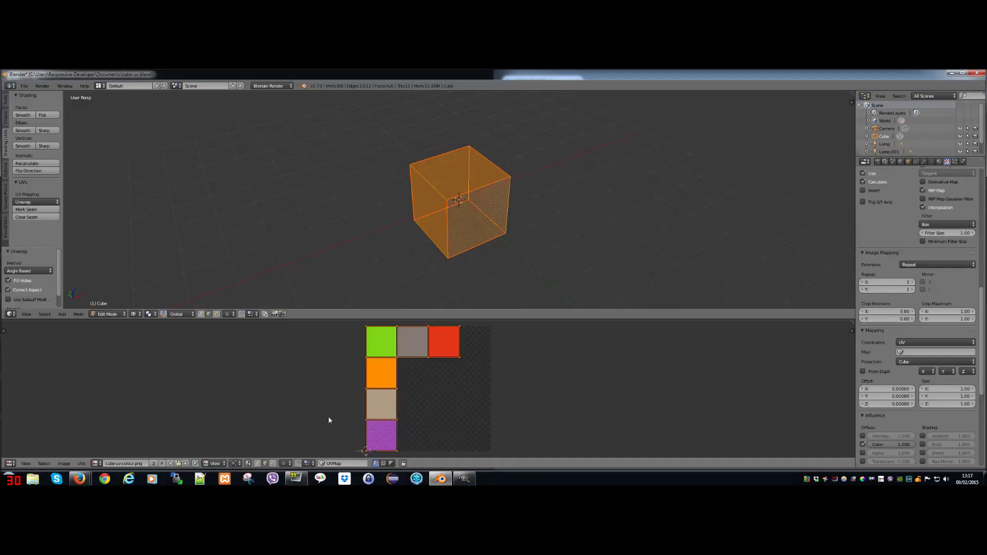
Unlink the colour texture from the UV editor and enlarge the editor to show the full unwrapped layout.
{"action": "left_click", "coordinate": [185, 463]}
{"action": "scroll", "coordinate": [445, 388], "scroll_direction": "up", "scroll_amount": 7}
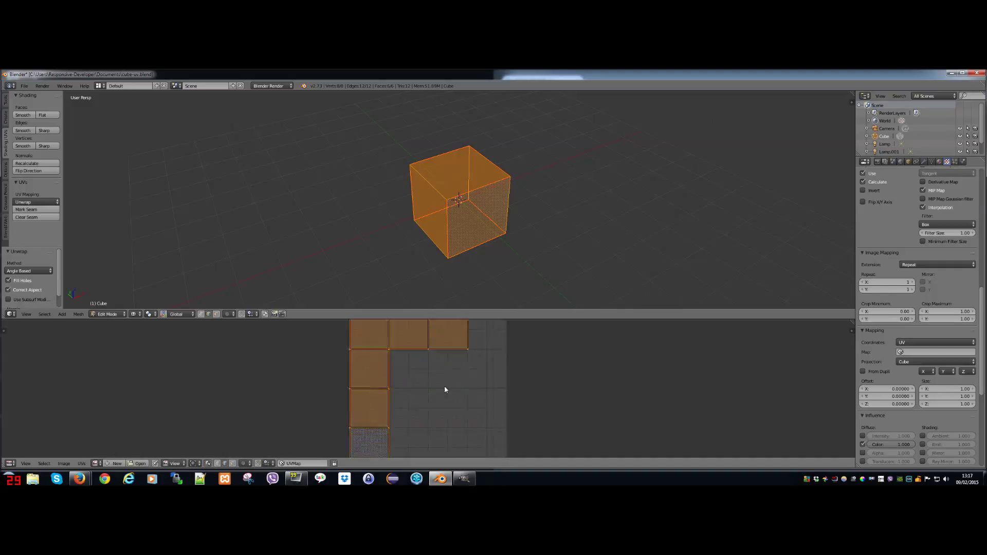
{"action": "scroll", "coordinate": [445, 388], "scroll_direction": "down", "scroll_amount": 1}
{"action": "left_click_drag", "start_coordinate": [460, 323], "coordinate": [468, 234]}
{"action": "scroll", "coordinate": [423, 337], "scroll_direction": "up", "scroll_amount": 1}
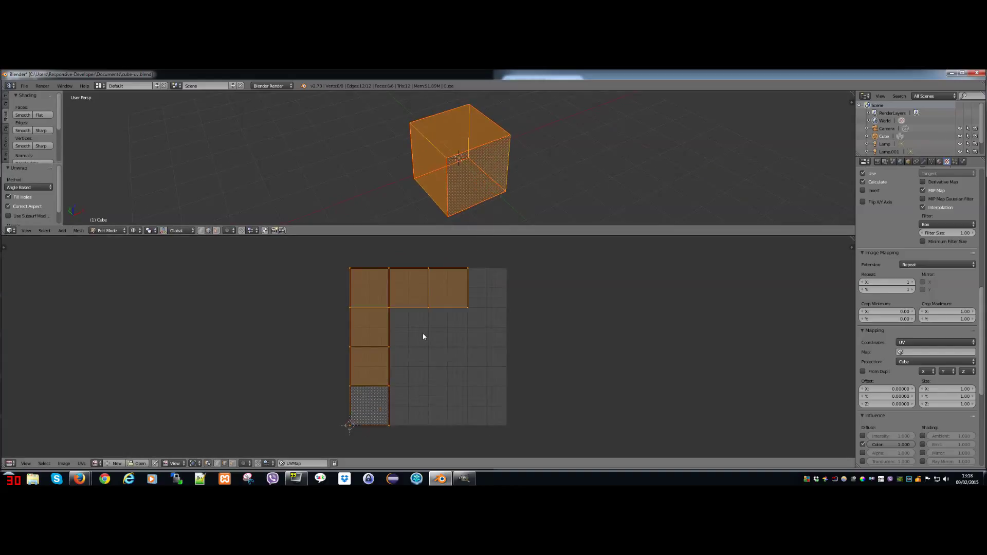
Export the cube's UV layout as a PNG named cube-uv.png into the Desktop folder, overwriting the existing file.
{"action": "left_click", "coordinate": [82, 464]}
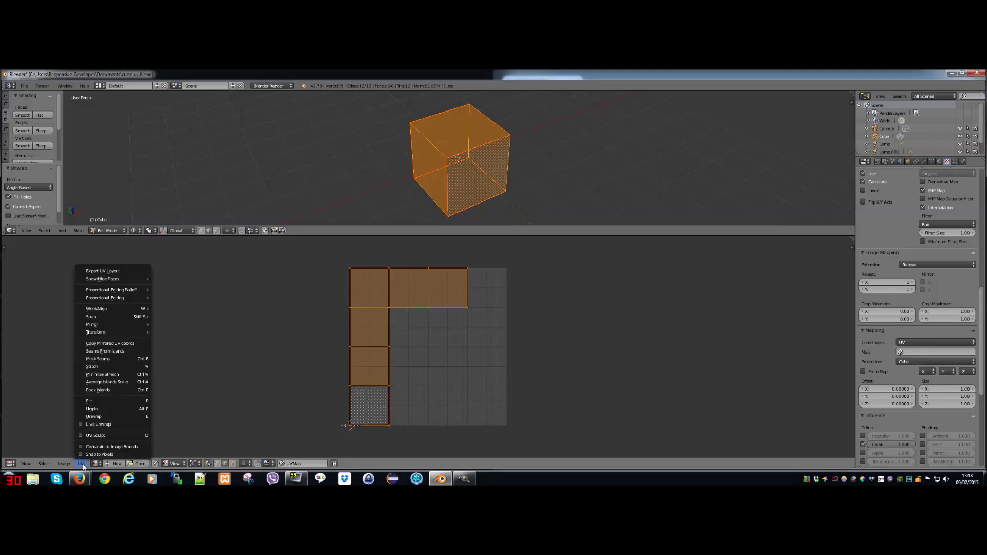
{"action": "left_click", "coordinate": [122, 271]}
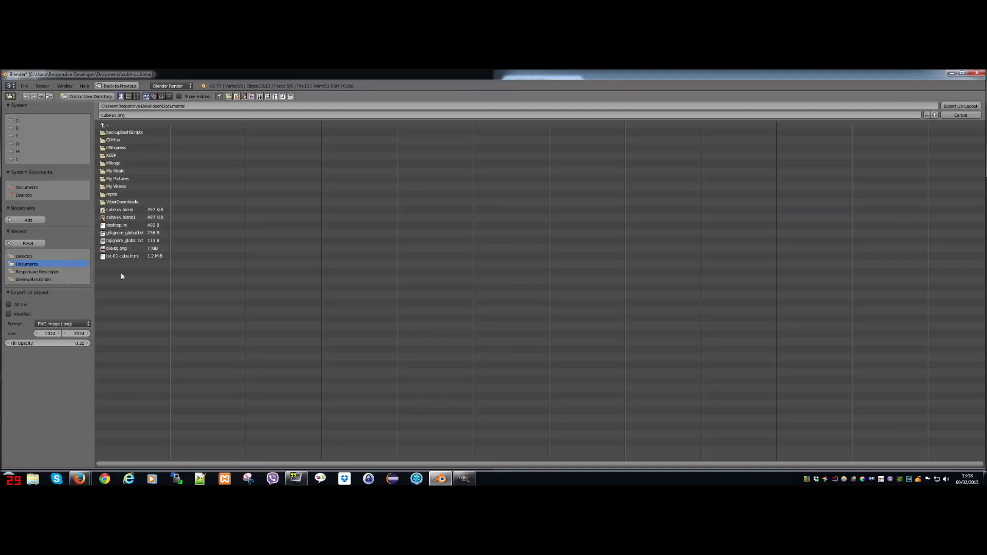
{"action": "left_click", "coordinate": [126, 115]}
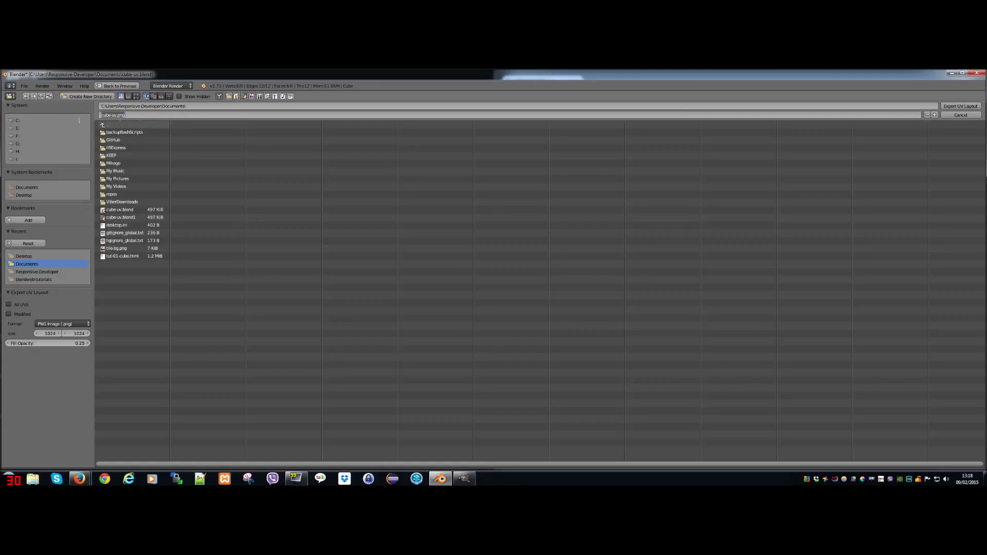
{"action": "left_click", "coordinate": [24, 195]}
{"action": "left_click", "coordinate": [24, 195]}
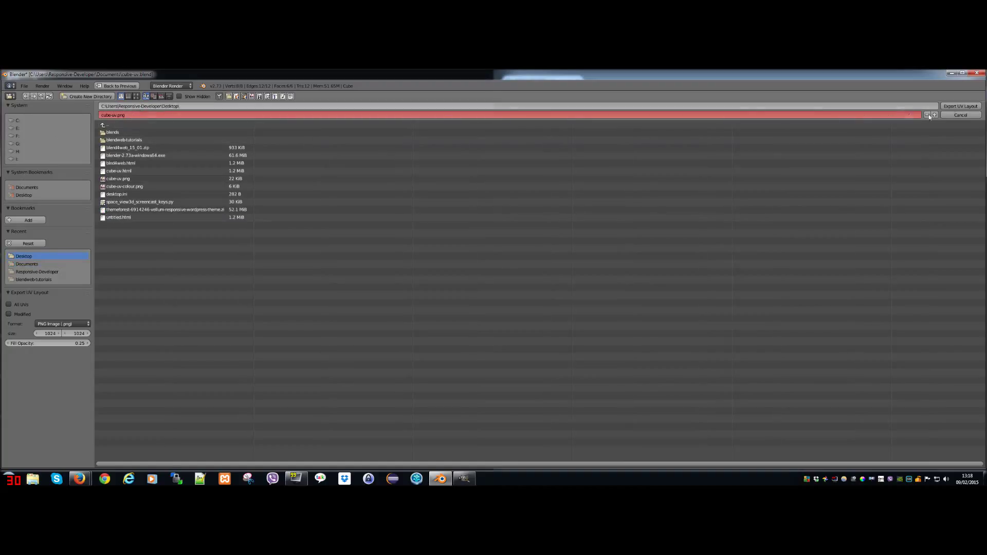
{"action": "left_click", "coordinate": [956, 106]}
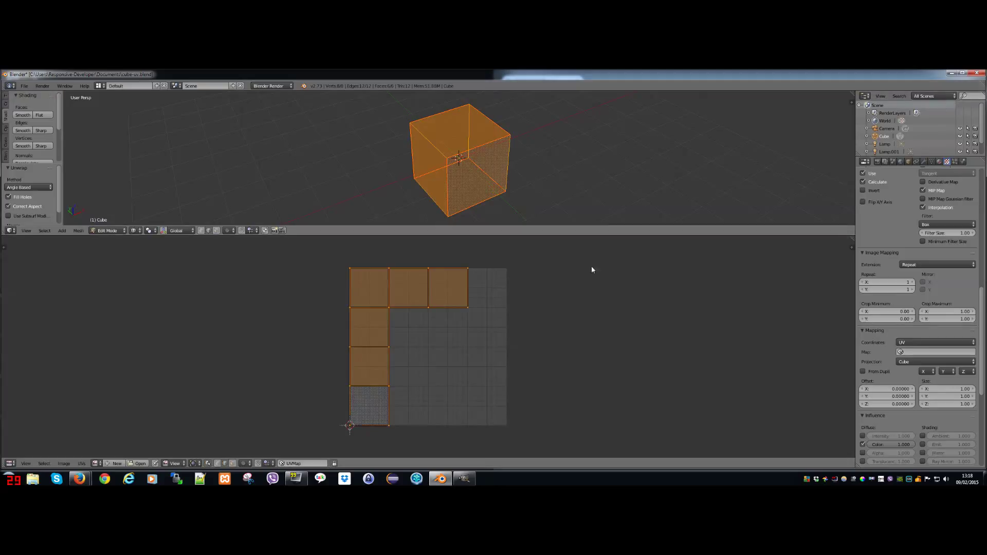
Switch to GIMP and close the previously coloured two-layer cube image.
{"action": "left_click", "coordinate": [951, 73]}
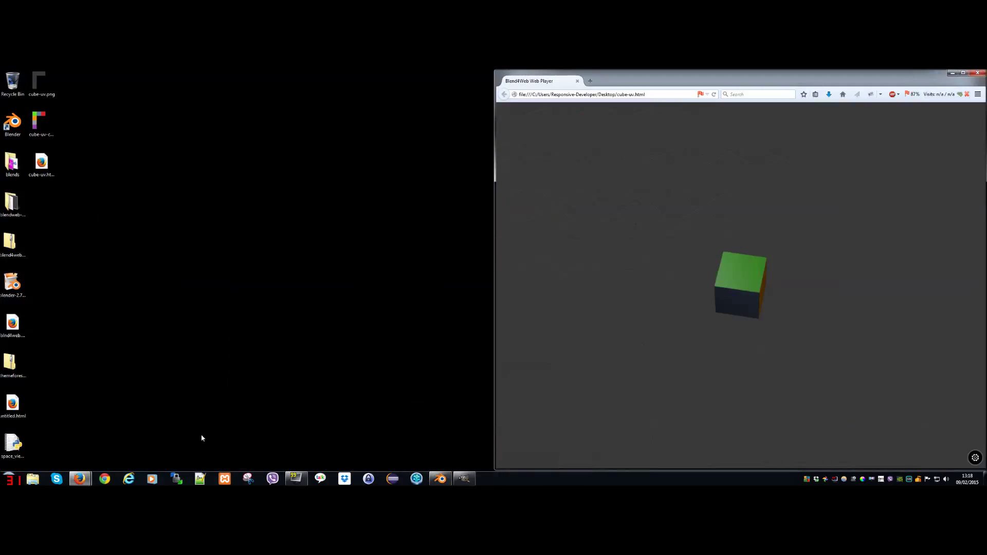
{"action": "left_click", "coordinate": [464, 478]}
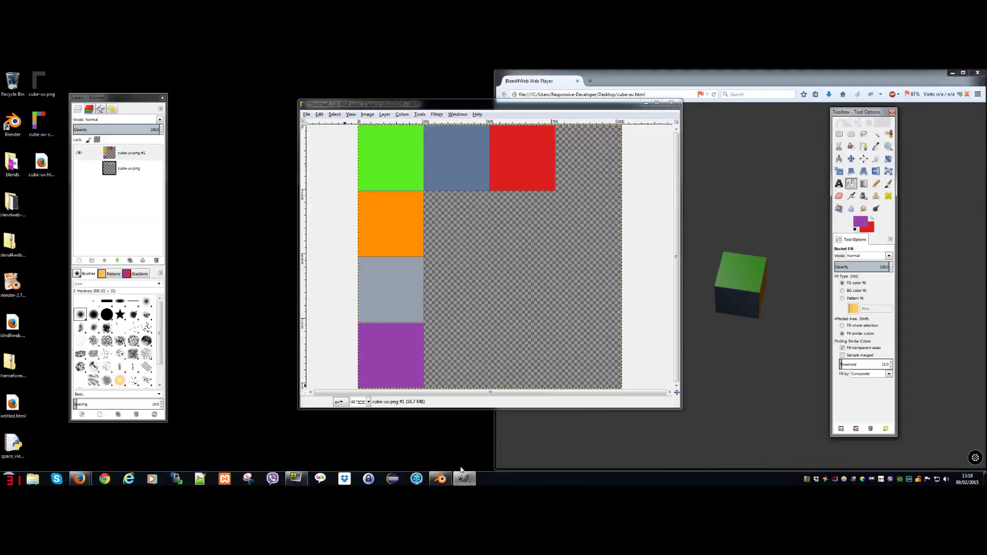
{"action": "left_click_drag", "start_coordinate": [520, 104], "coordinate": [432, 108]}
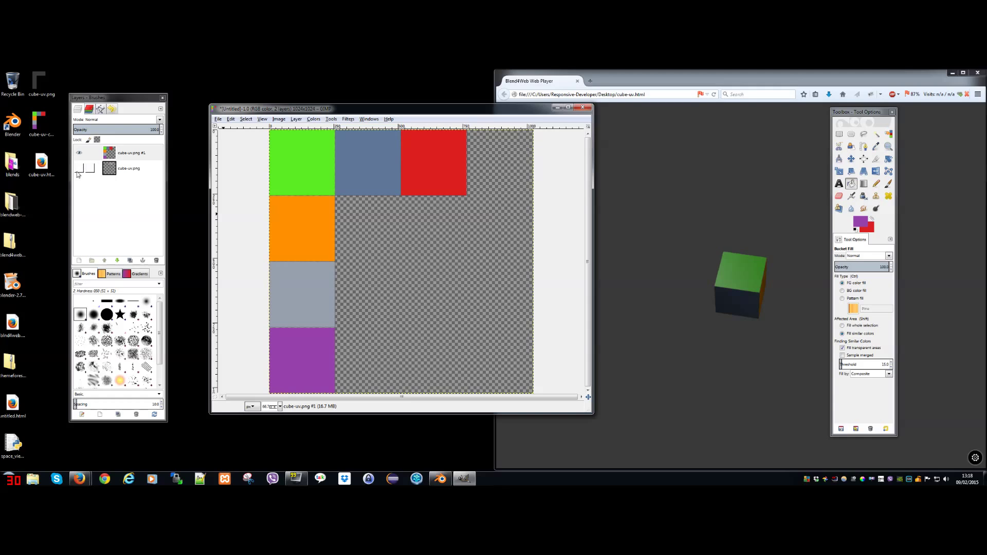
{"action": "left_click", "coordinate": [582, 107]}
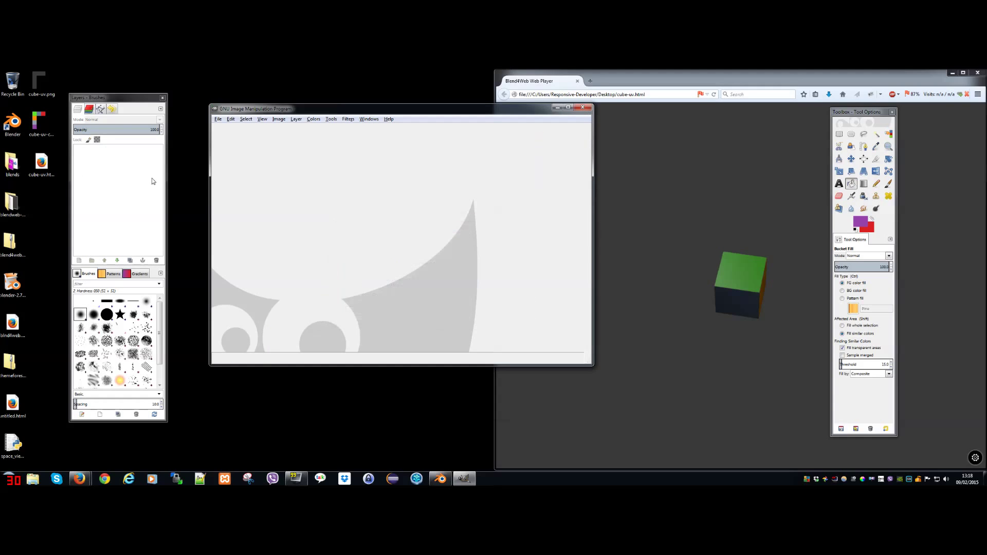
Load the exported cube-uv.png from the desktop into GIMP and maximise the image window.
{"action": "left_click_drag", "start_coordinate": [39, 82], "coordinate": [365, 217]}
{"action": "left_click_drag", "start_coordinate": [489, 112], "coordinate": [496, 104]}
{"action": "double_click", "coordinate": [496, 104]}
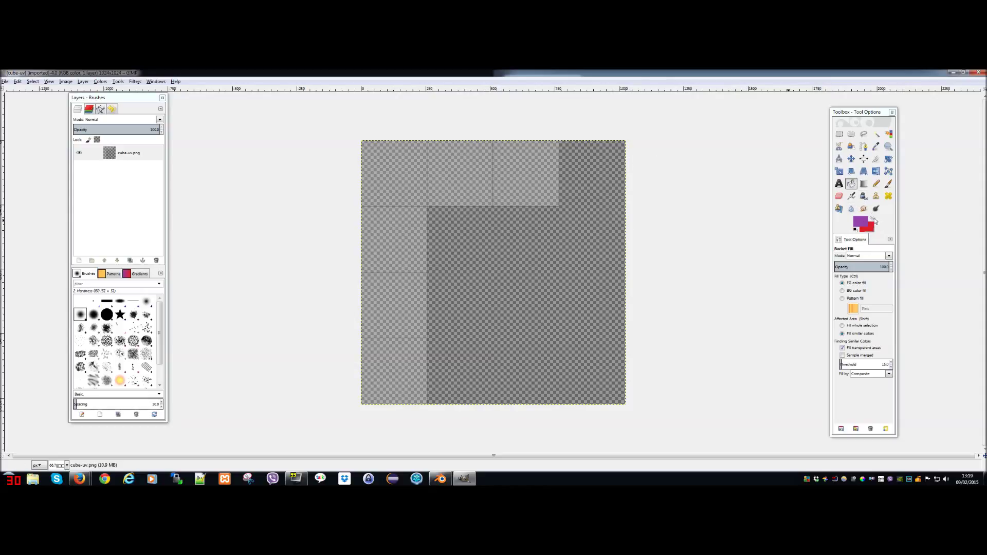
Bucket-fill the third square of the layout's upper row with purple and the second with grey (97a0ac).
{"action": "left_click", "coordinate": [852, 188]}
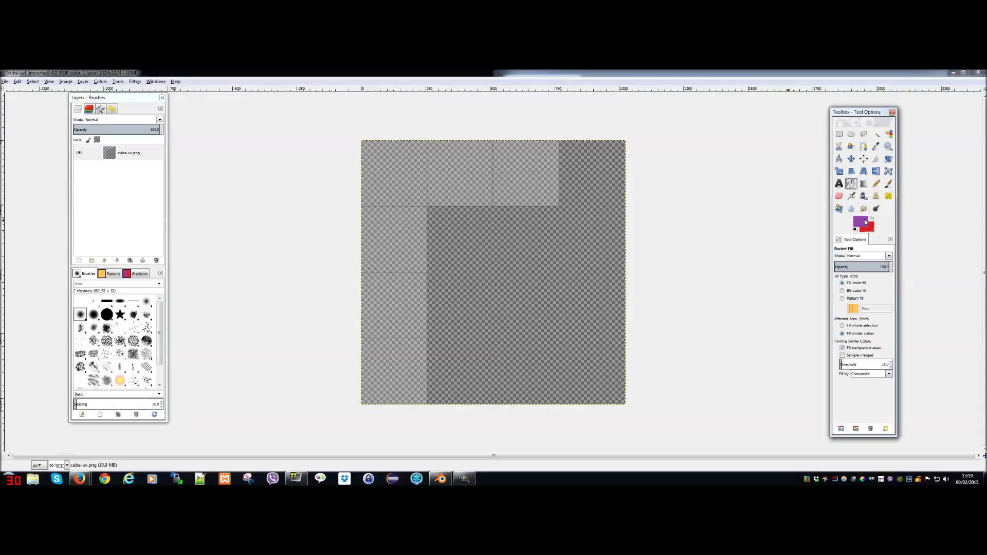
{"action": "left_click", "coordinate": [527, 169]}
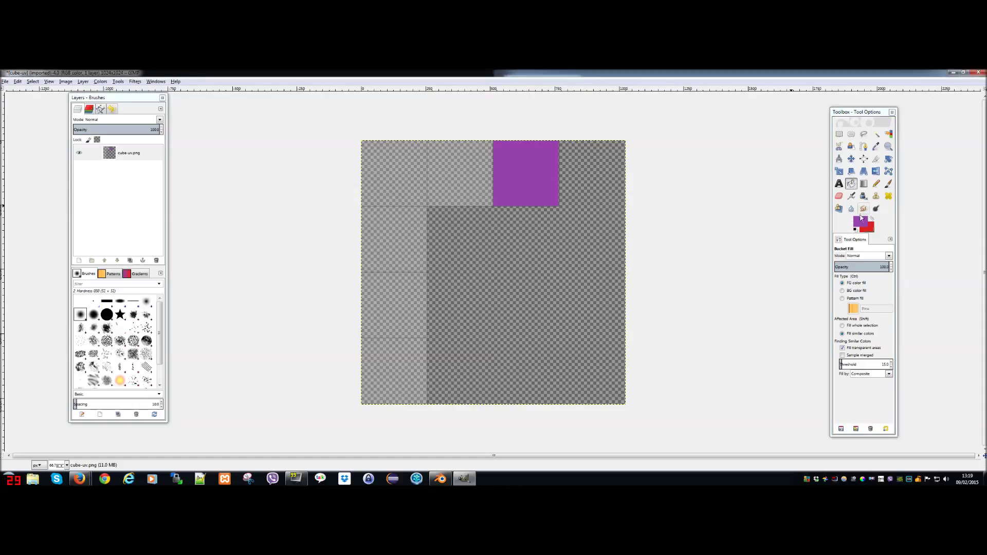
{"action": "left_click", "coordinate": [860, 221]}
{"action": "left_click", "coordinate": [379, 169]}
{"action": "key", "text": "Return"}
{"action": "left_click", "coordinate": [476, 177]}
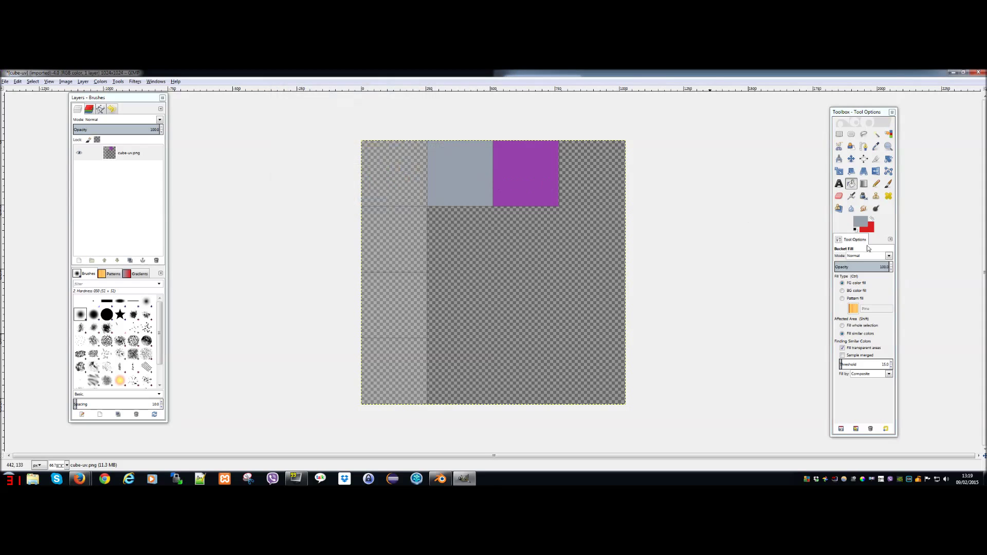
Bucket-fill the layout's upper-left corner square with green (5aed21) and the square directly below it with orange (ff9000).
{"action": "left_click", "coordinate": [860, 222]}
{"action": "left_click", "coordinate": [389, 170]}
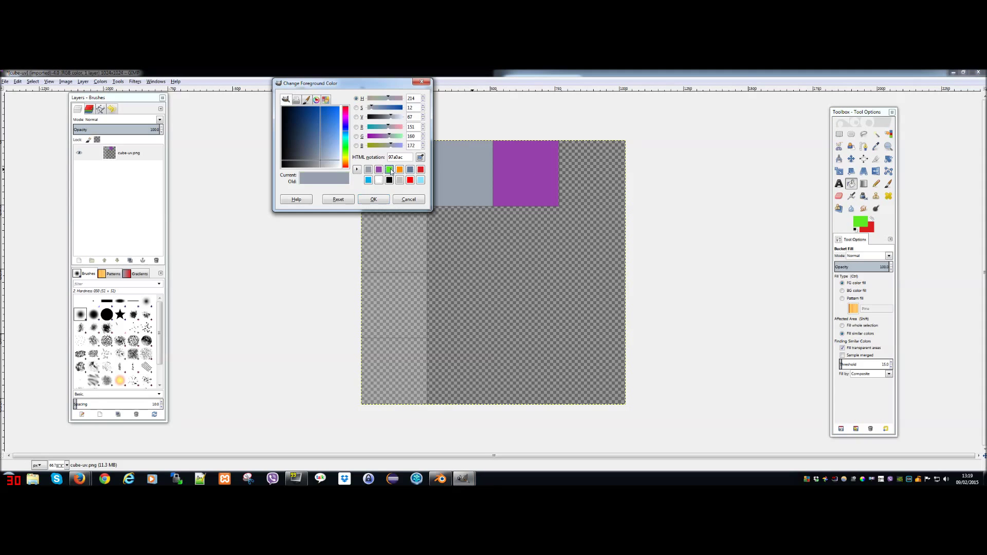
{"action": "left_click", "coordinate": [373, 199]}
{"action": "left_click", "coordinate": [393, 179]}
{"action": "left_click", "coordinate": [863, 220]}
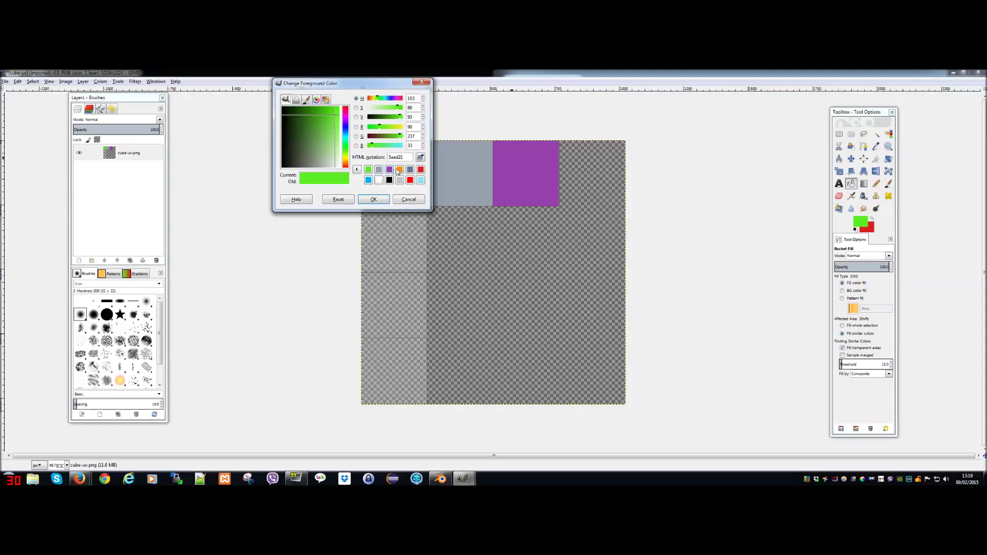
{"action": "left_click", "coordinate": [399, 170]}
{"action": "key", "text": "Return"}
{"action": "left_click", "coordinate": [389, 234]}
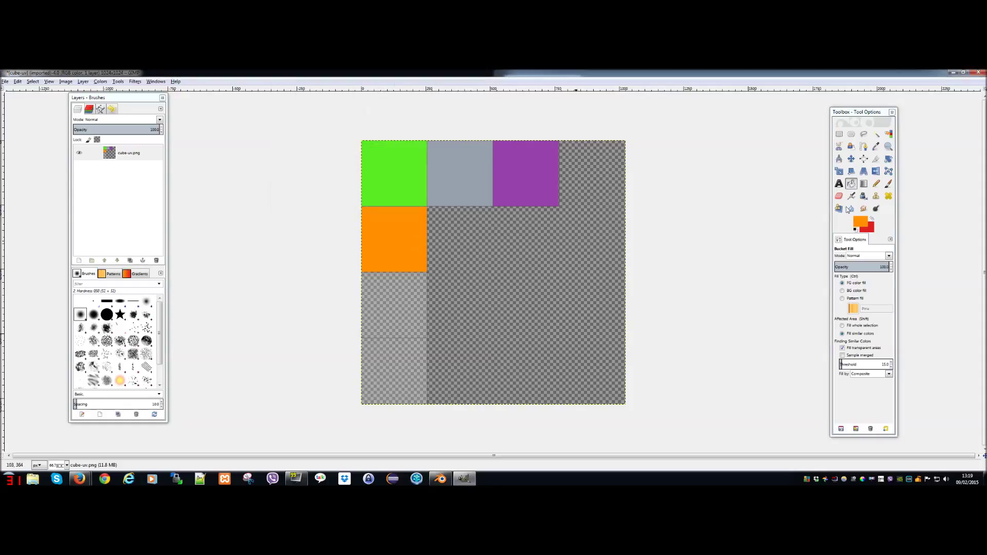
Bucket-fill the third square down the layout's column with slate blue and the lowest square with red.
{"action": "left_click", "coordinate": [861, 221]}
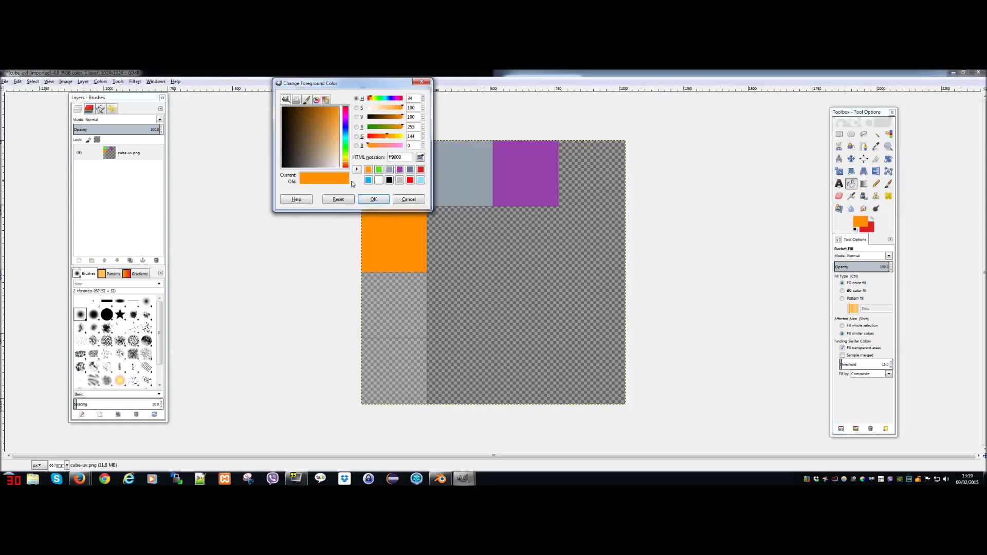
{"action": "left_click", "coordinate": [409, 170]}
{"action": "key", "text": "Return"}
{"action": "left_click", "coordinate": [410, 305]}
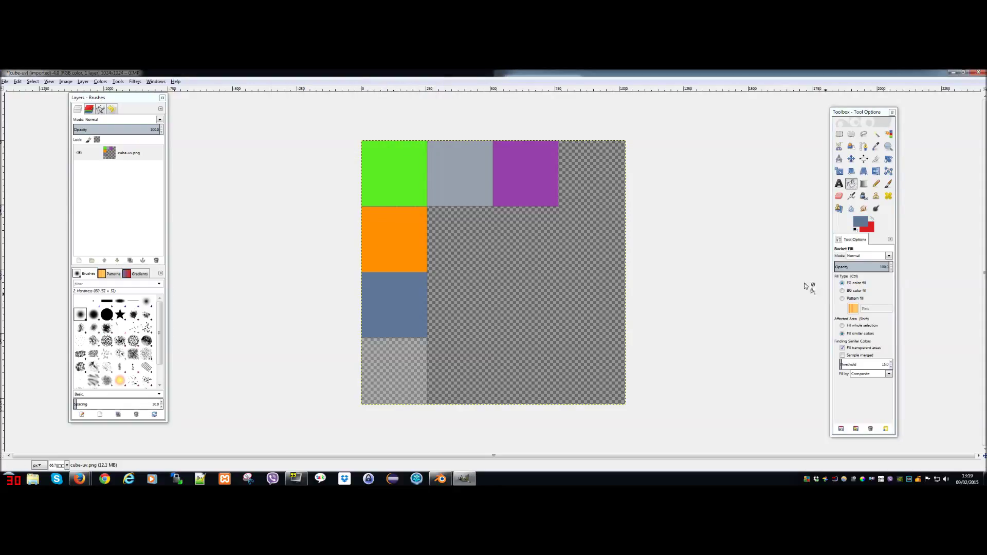
{"action": "left_click", "coordinate": [871, 220]}
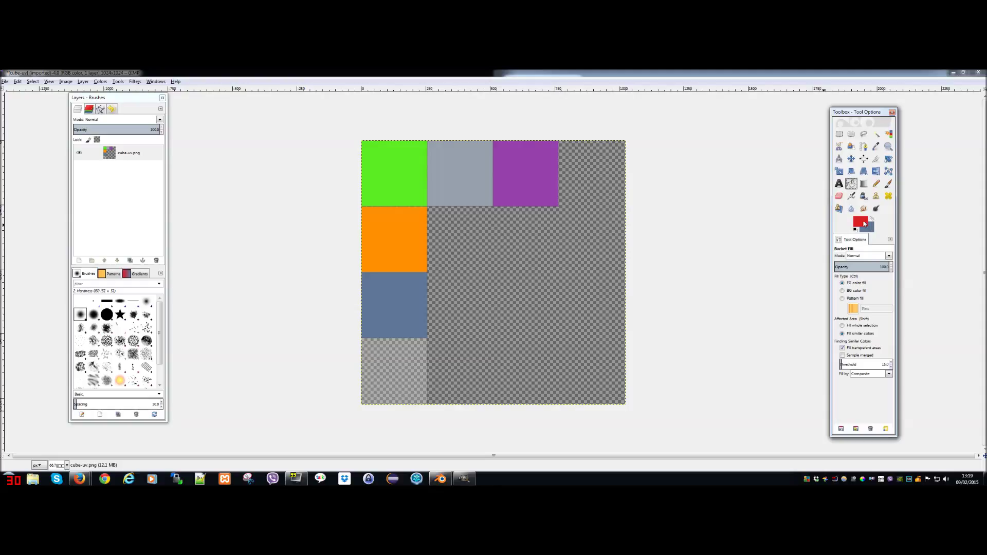
{"action": "left_click", "coordinate": [390, 384]}
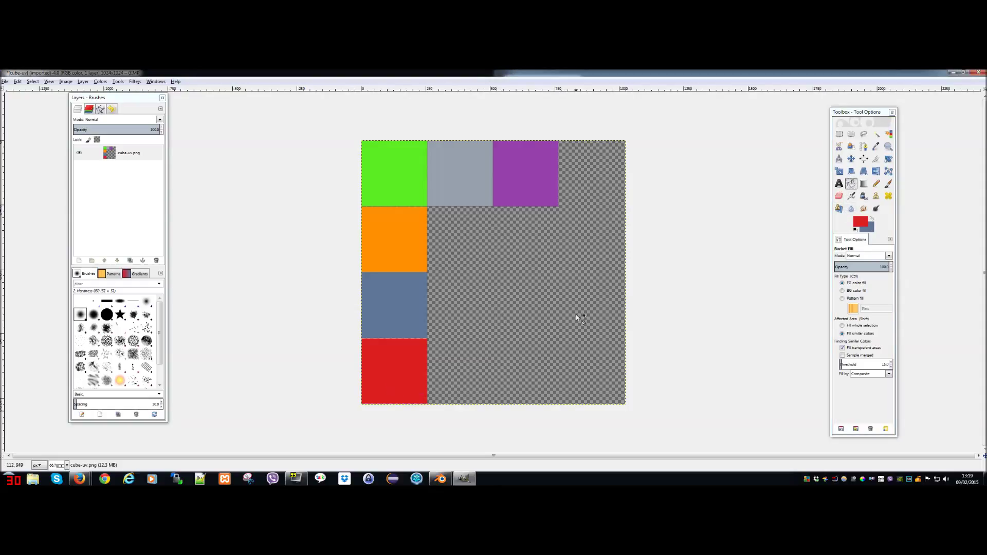
Export the coloured layout over the existing cube-uv-colour.png on the Desktop, keeping the default PNG options.
{"action": "left_click", "coordinate": [5, 81]}
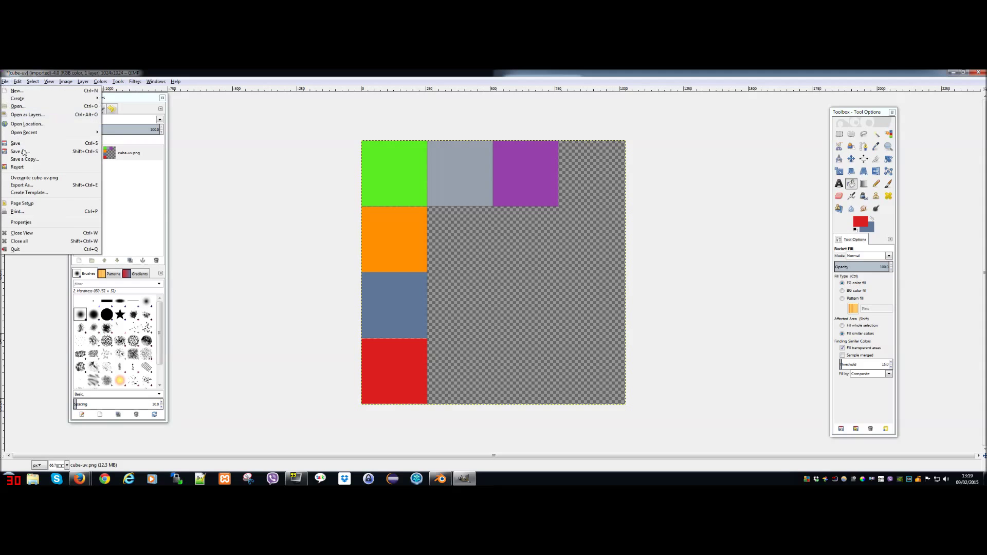
{"action": "left_click", "coordinate": [43, 186]}
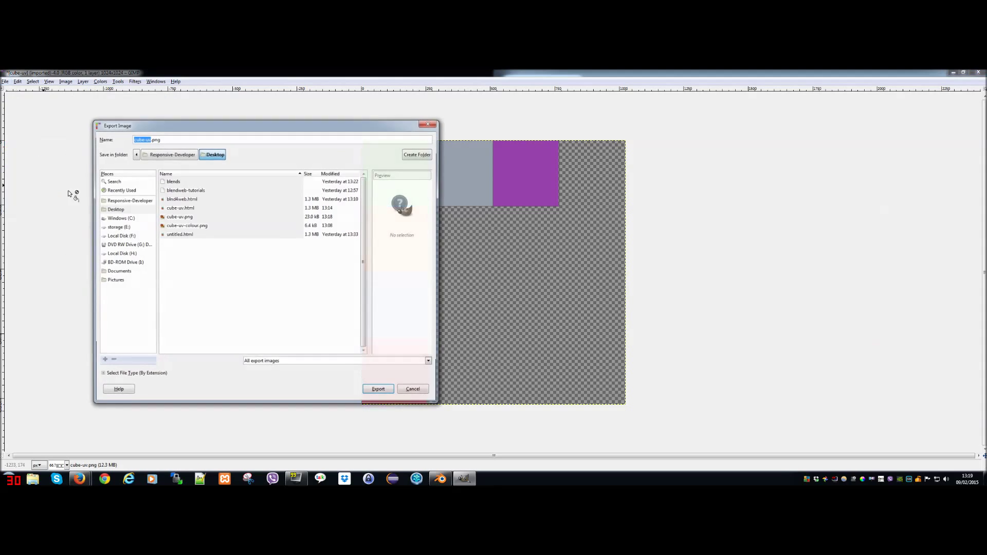
{"action": "left_click", "coordinate": [194, 226]}
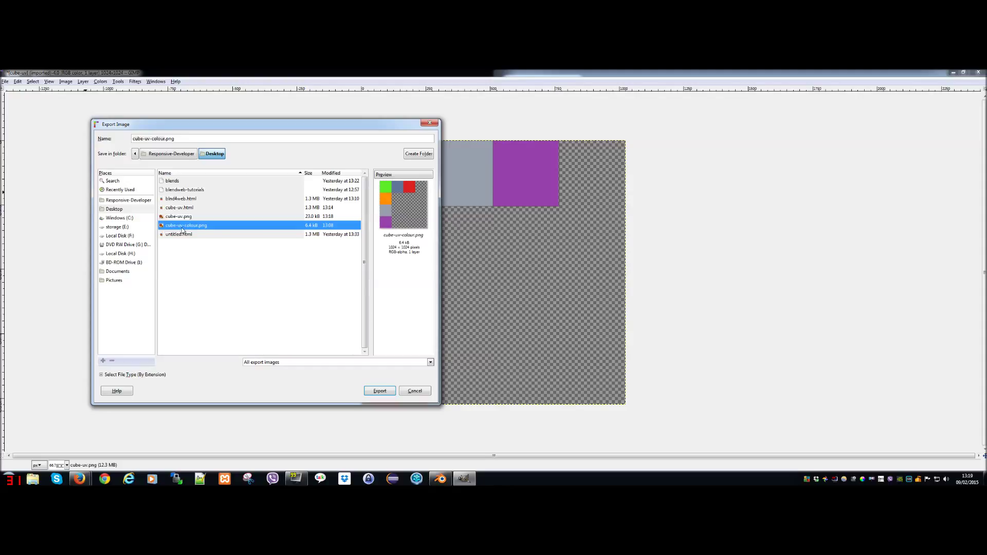
{"action": "left_click", "coordinate": [385, 391]}
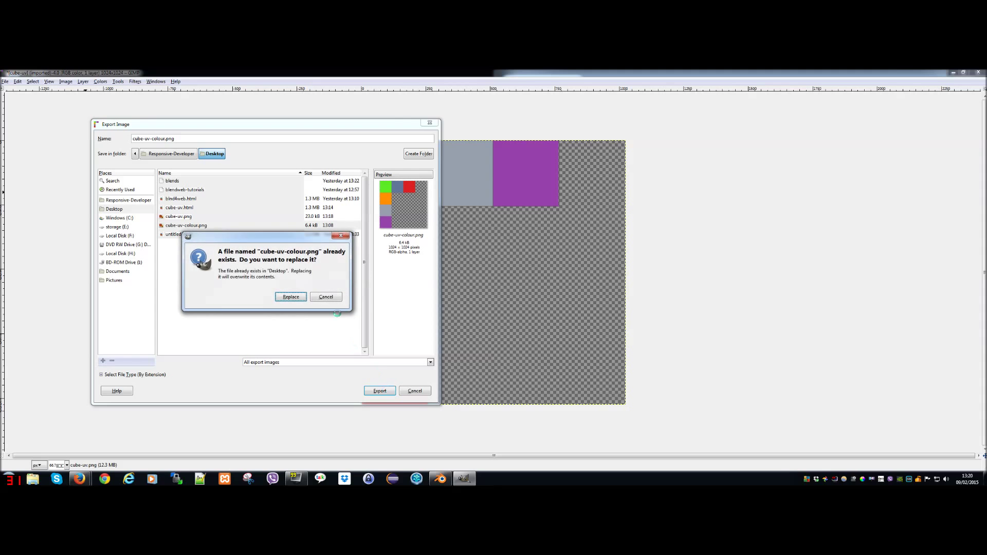
{"action": "left_click", "coordinate": [290, 297]}
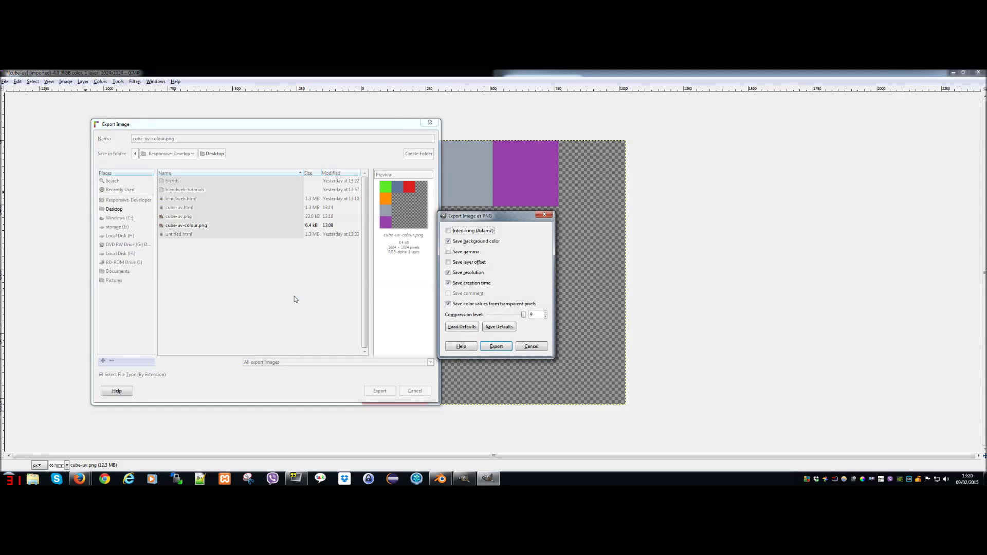
{"action": "left_click", "coordinate": [496, 347]}
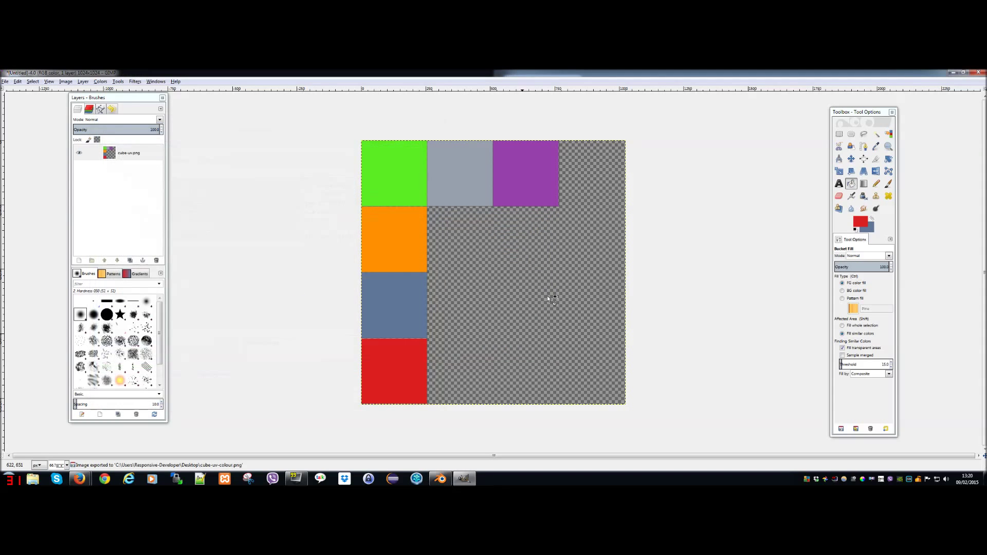
Switch back to Blender and open cube-uv-colour.png from the Desktop in the UV editor beneath the unwrapped faces.
{"action": "left_click", "coordinate": [951, 72]}
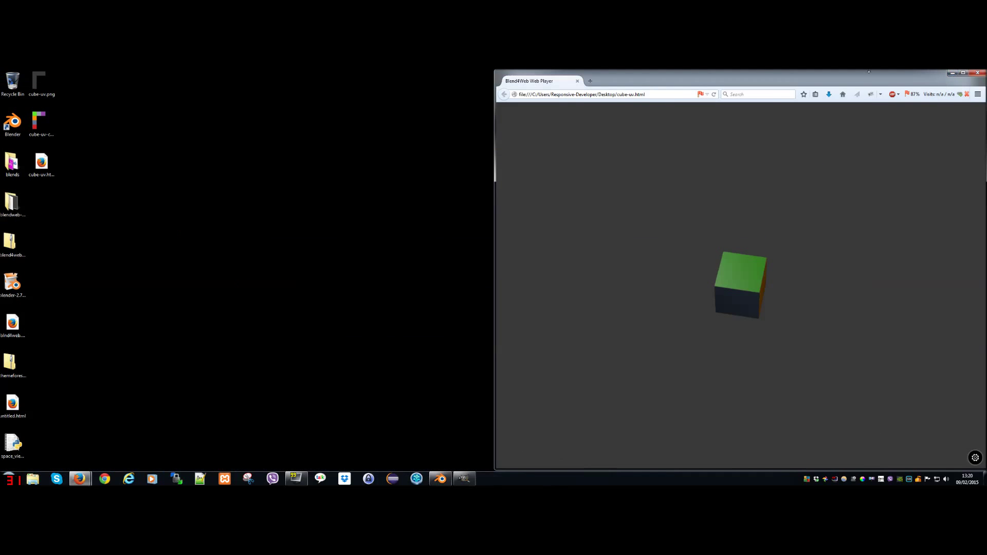
{"action": "left_click", "coordinate": [440, 479]}
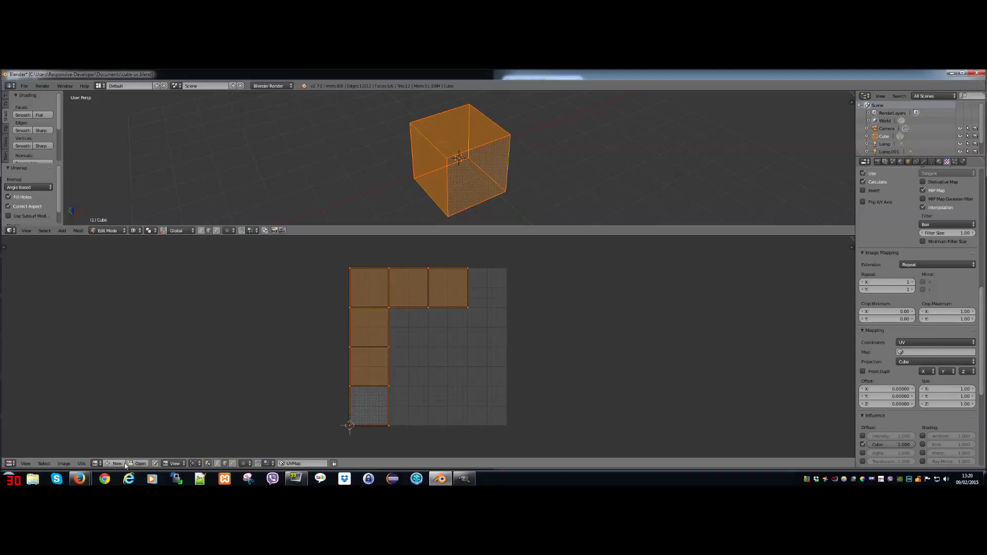
{"action": "left_click", "coordinate": [97, 463]}
{"action": "left_click", "coordinate": [140, 463]}
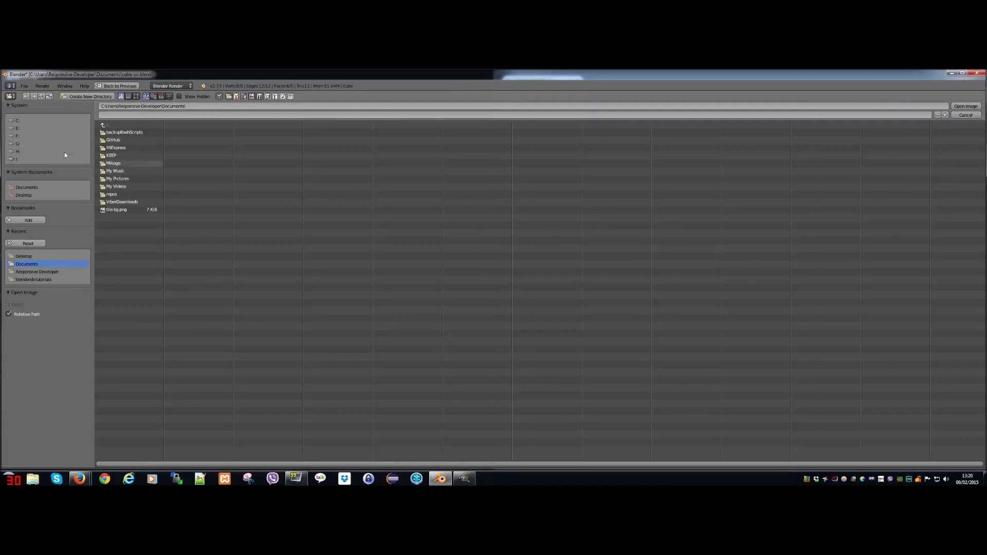
{"action": "left_click", "coordinate": [24, 194]}
{"action": "left_click", "coordinate": [126, 156]}
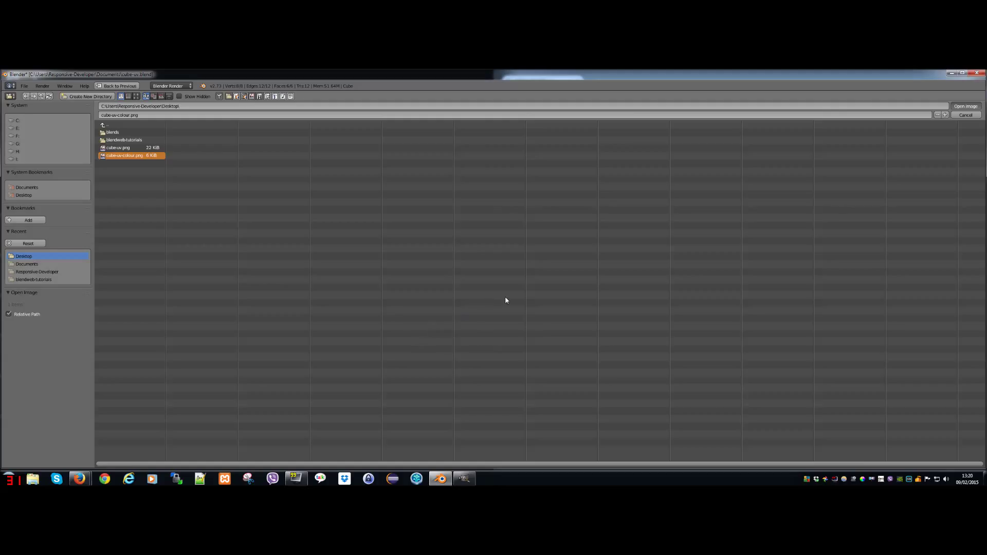
{"action": "key", "text": "Return"}
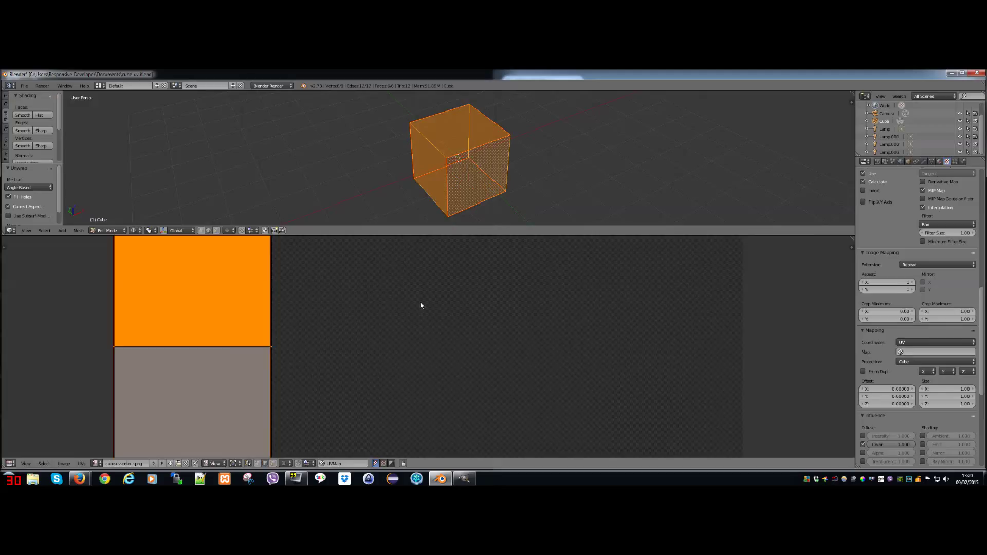
{"action": "scroll", "coordinate": [419, 313], "scroll_direction": "down", "scroll_amount": 6}
{"action": "middle_click_drag", "start_coordinate": [441, 352], "coordinate": [469, 342]}
Return the cube to Object Mode and display it with Rendered shading in a taller 3D viewport.
{"action": "key", "text": "Tab"}
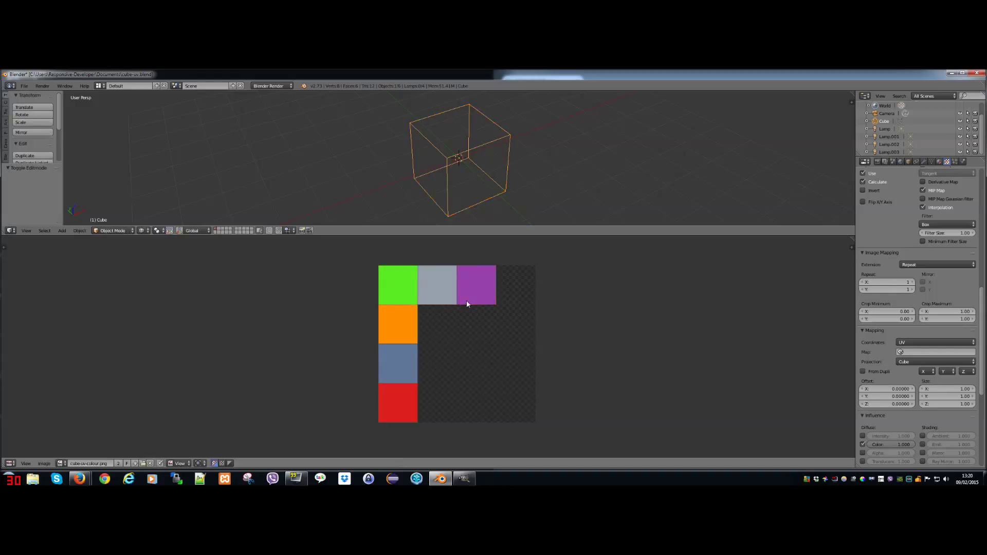
{"action": "key", "text": "Tab"}
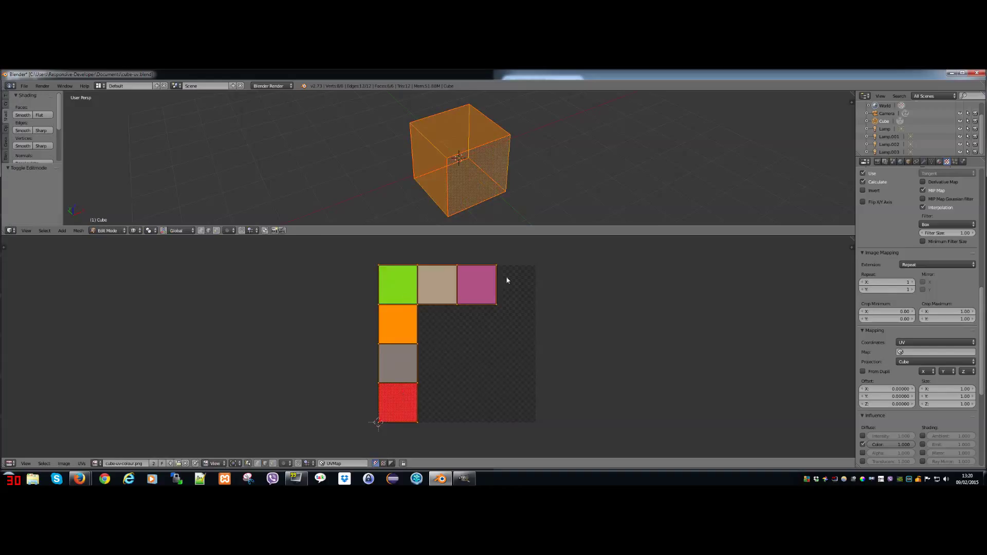
{"action": "key", "text": "Tab"}
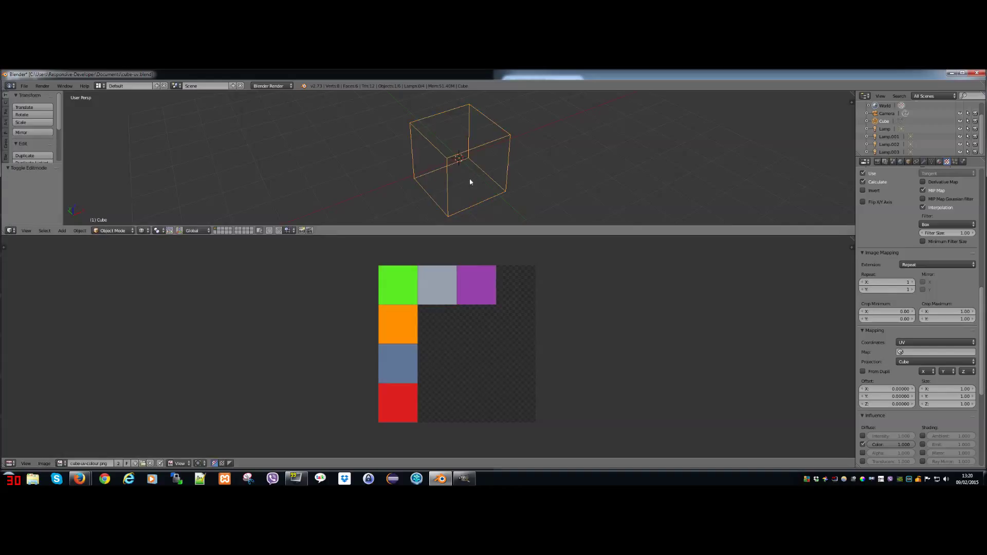
{"action": "left_click", "coordinate": [142, 231]}
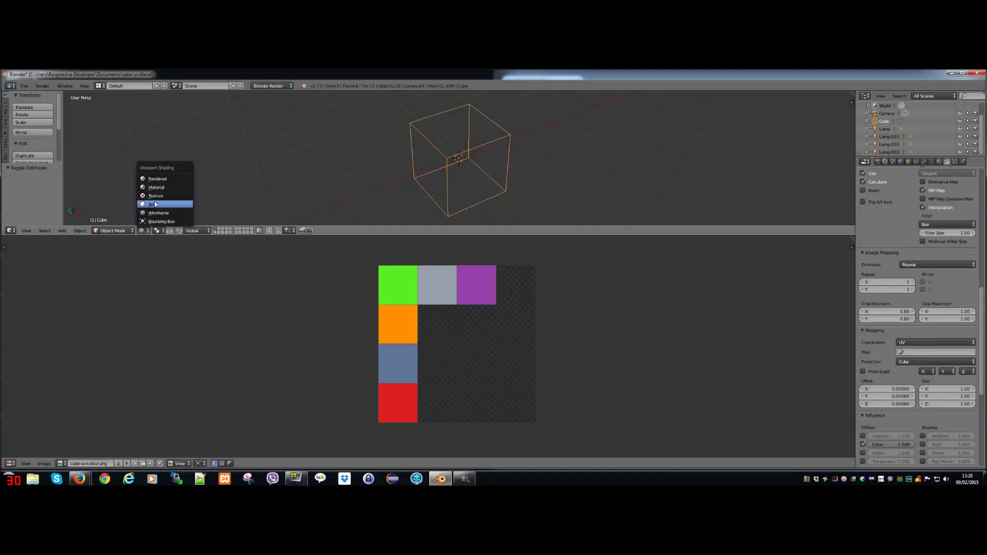
{"action": "left_click", "coordinate": [169, 178]}
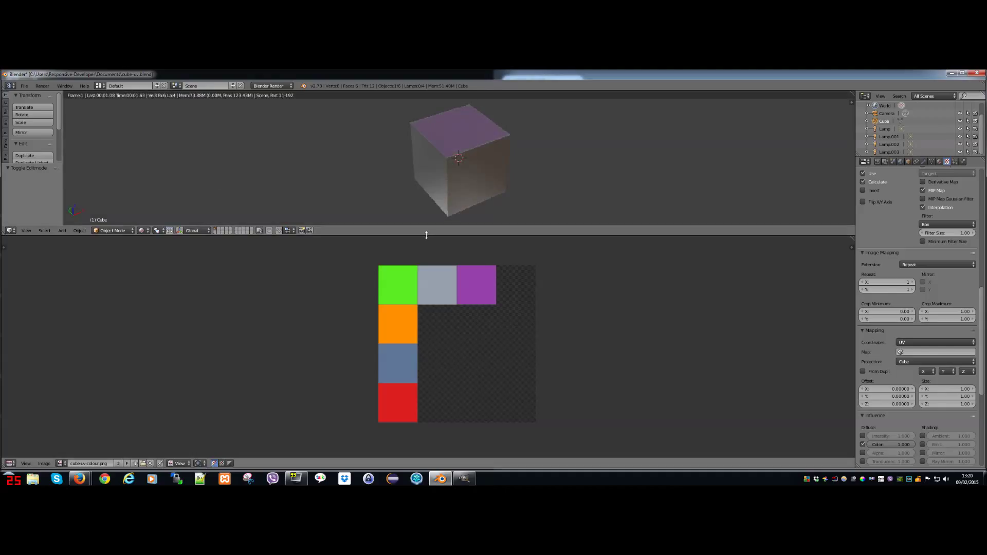
{"action": "left_click_drag", "start_coordinate": [426, 235], "coordinate": [426, 320]}
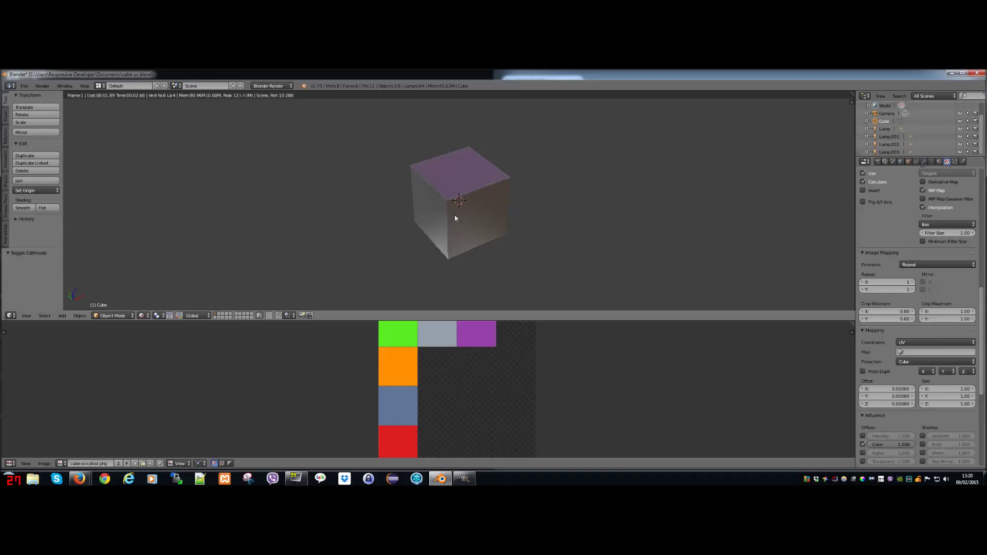
Try Generated texture coordinates on the cube and return the texture mapping to UV.
{"action": "left_click", "coordinate": [925, 343]}
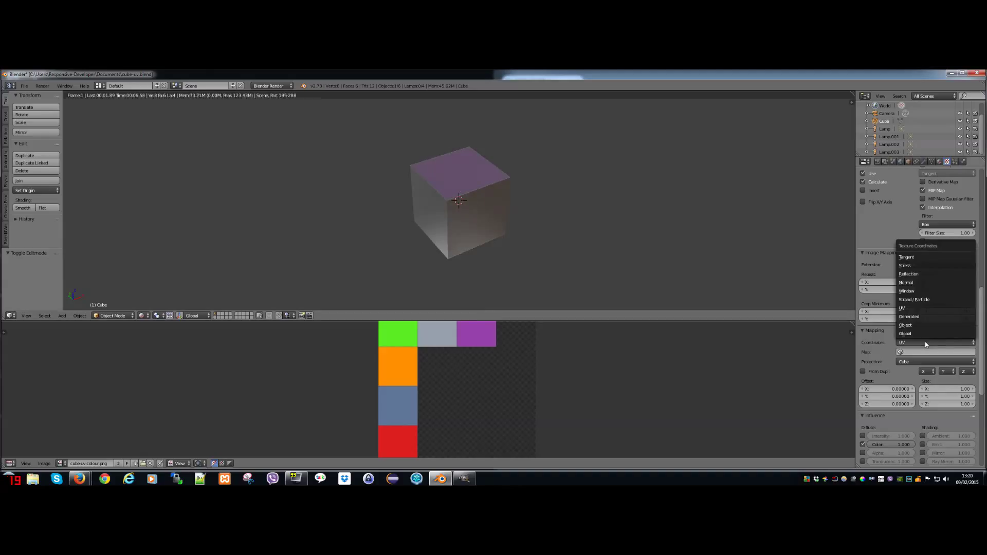
{"action": "left_click", "coordinate": [919, 317]}
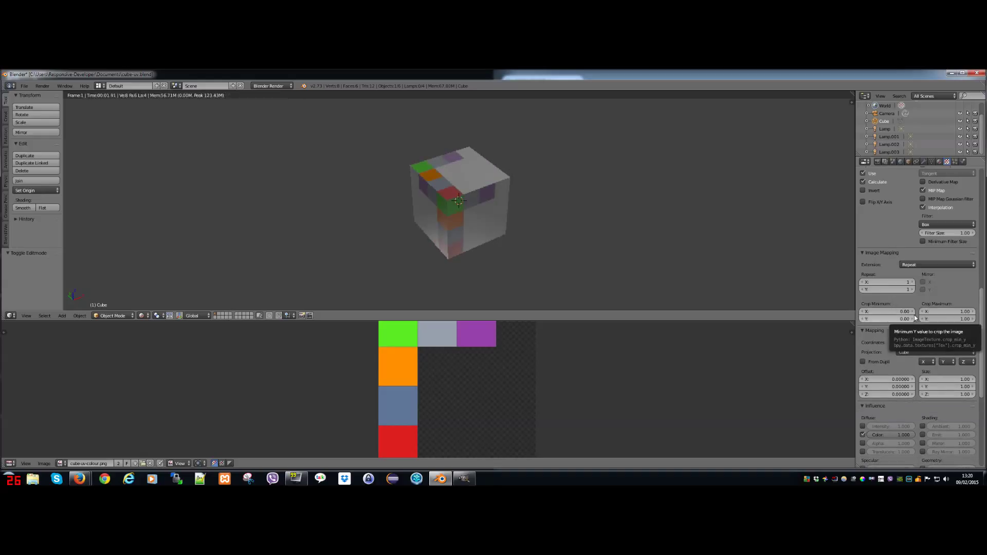
{"action": "scroll", "coordinate": [478, 202], "scroll_direction": "up", "scroll_amount": 1}
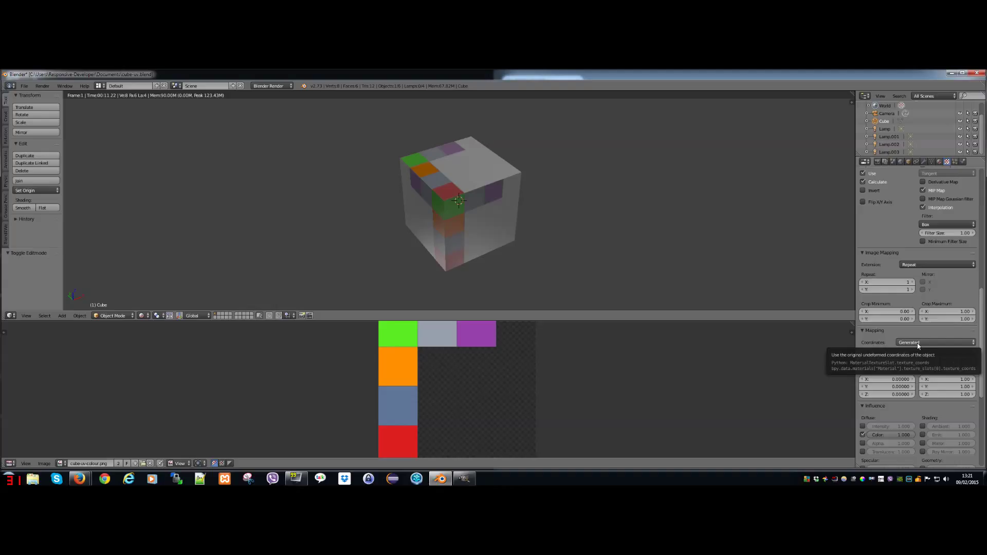
{"action": "left_click", "coordinate": [918, 343]}
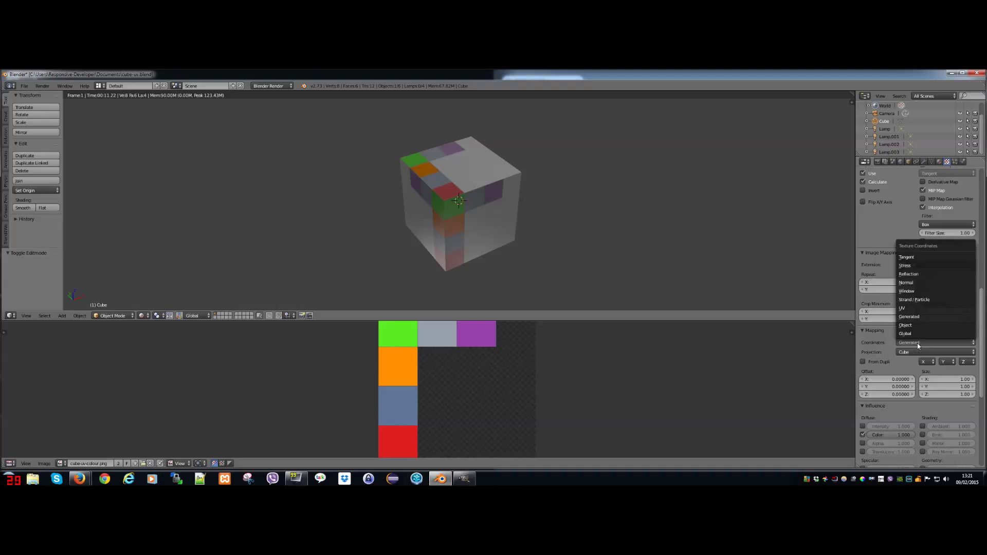
{"action": "left_click", "coordinate": [917, 309]}
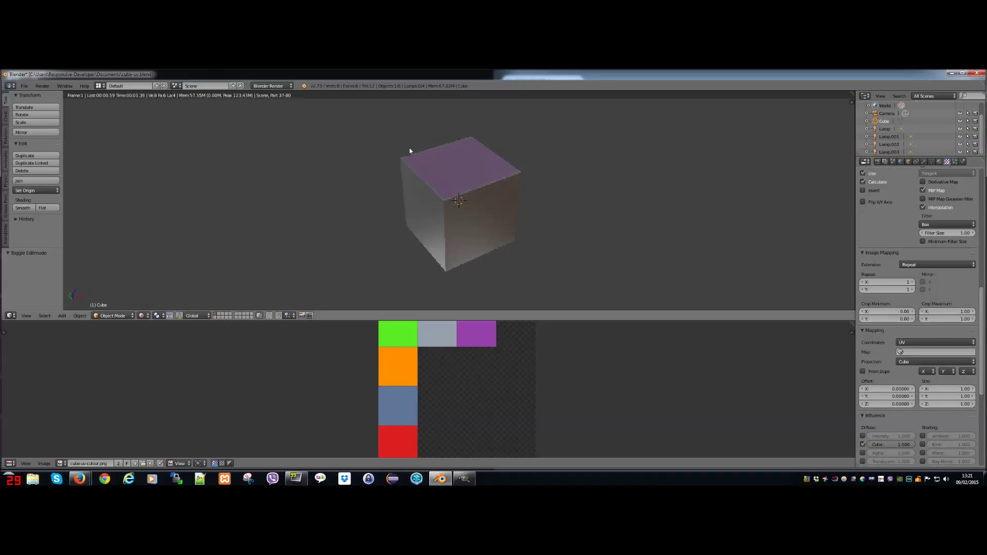
Change the 3D viewport shading to Texture and inspect the coloured faces of the cube.
{"action": "scroll", "coordinate": [410, 152], "scroll_direction": "down", "scroll_amount": 2}
{"action": "left_click", "coordinate": [536, 171]}
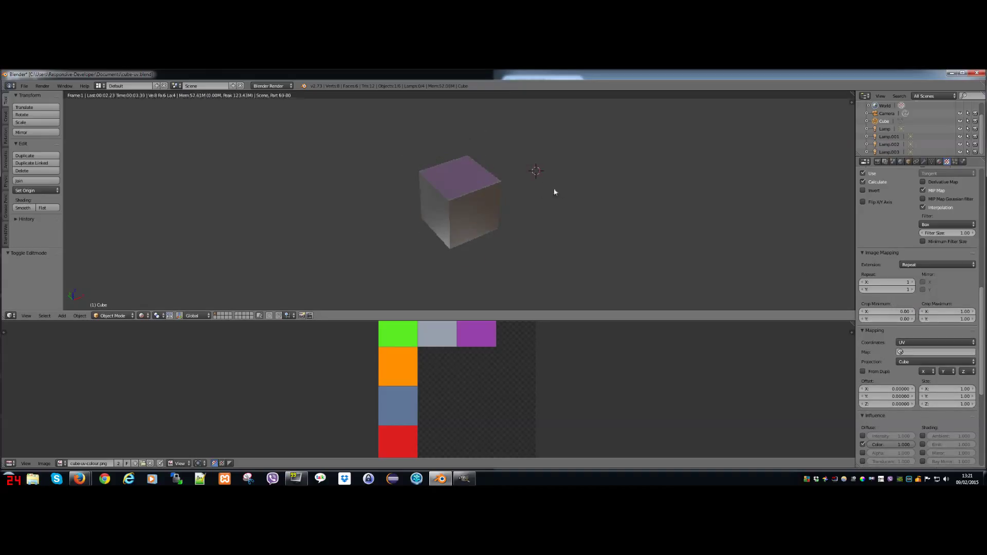
{"action": "left_click", "coordinate": [406, 240]}
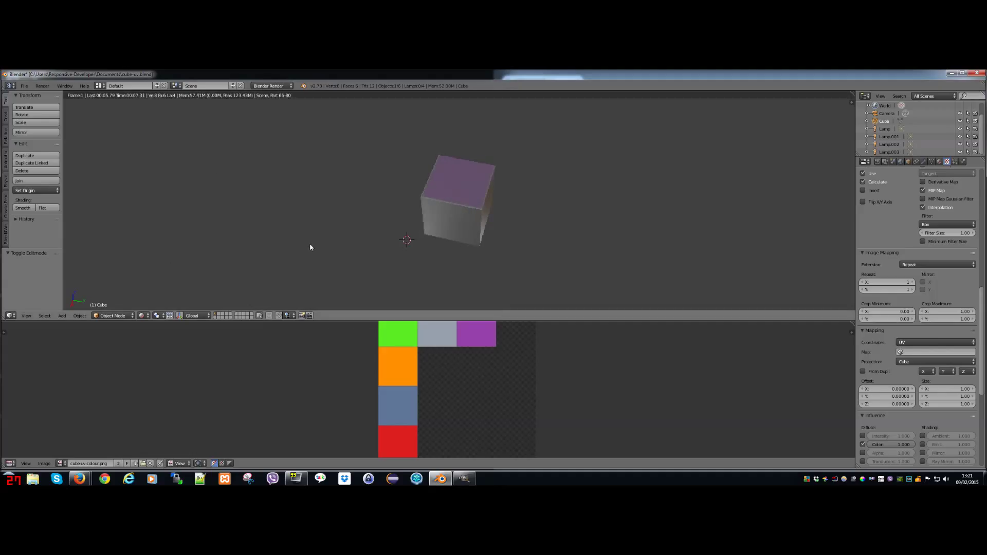
{"action": "key", "text": "z"}
{"action": "left_click", "coordinate": [141, 315]}
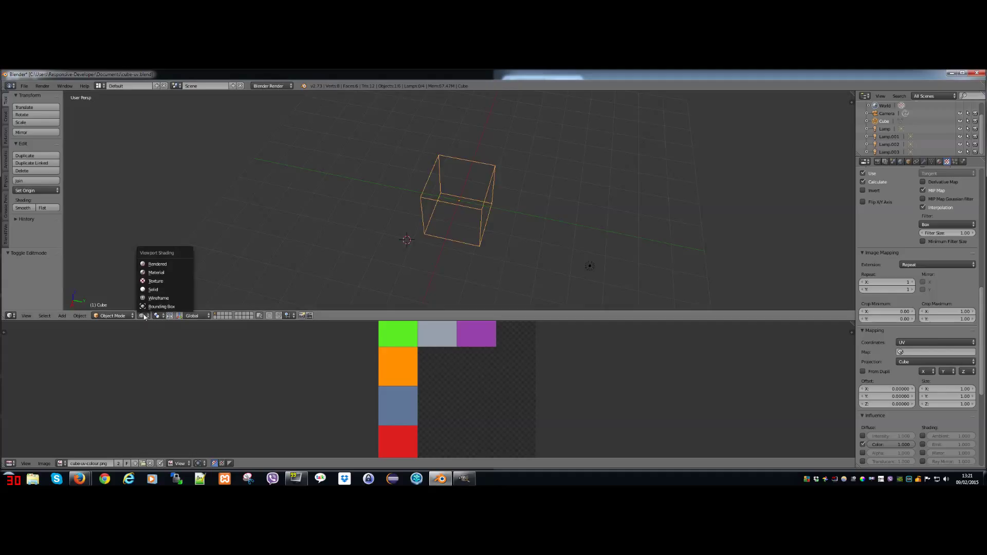
{"action": "left_click", "coordinate": [156, 281]}
{"action": "middle_click_drag", "start_coordinate": [455, 220], "coordinate": [496, 180]}
Examine how the lamps are placed around the cube, including from the top and front views.
{"action": "scroll", "coordinate": [468, 205], "scroll_direction": "down", "scroll_amount": 5}
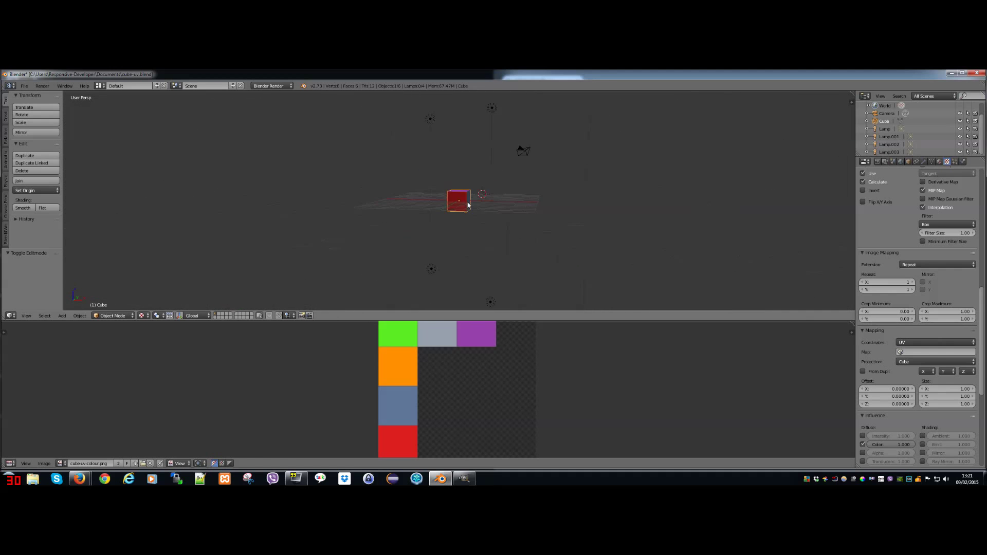
{"action": "left_click", "coordinate": [492, 109]}
{"action": "left_click", "coordinate": [491, 302]}
{"action": "right_click", "coordinate": [437, 128]}
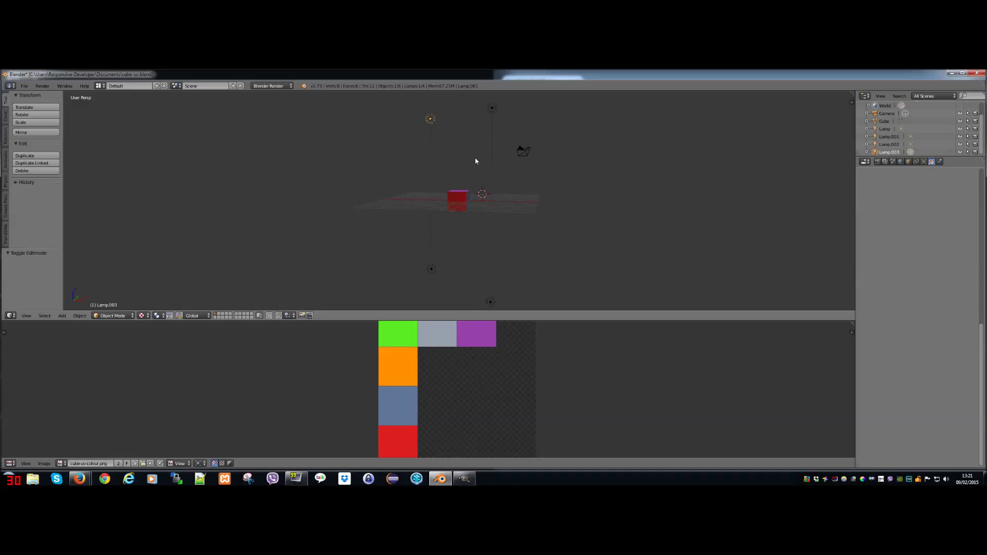
{"action": "key", "text": "KP_7"}
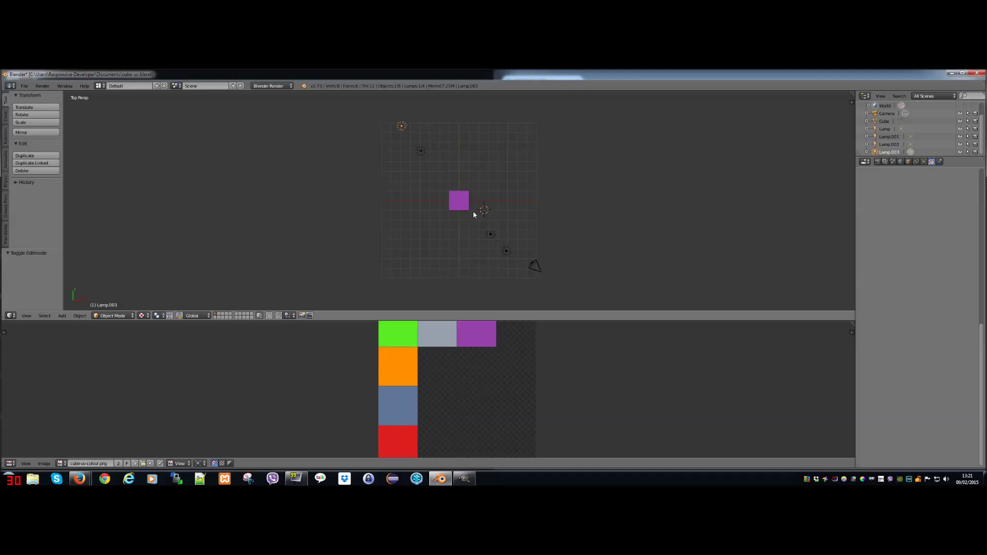
{"action": "key", "text": "KP_1"}
{"action": "middle_click_drag", "start_coordinate": [560, 159], "coordinate": [653, 198]}
Select the cube and review its texture influence settings and its material options, including UV Project.
{"action": "right_click", "coordinate": [457, 204]}
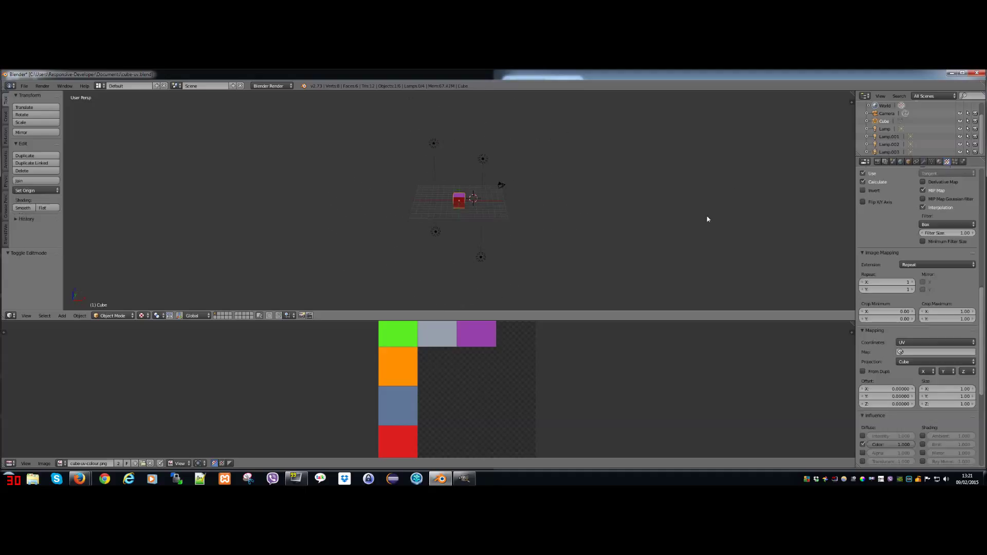
{"action": "scroll", "coordinate": [922, 350], "scroll_direction": "down", "scroll_amount": 6}
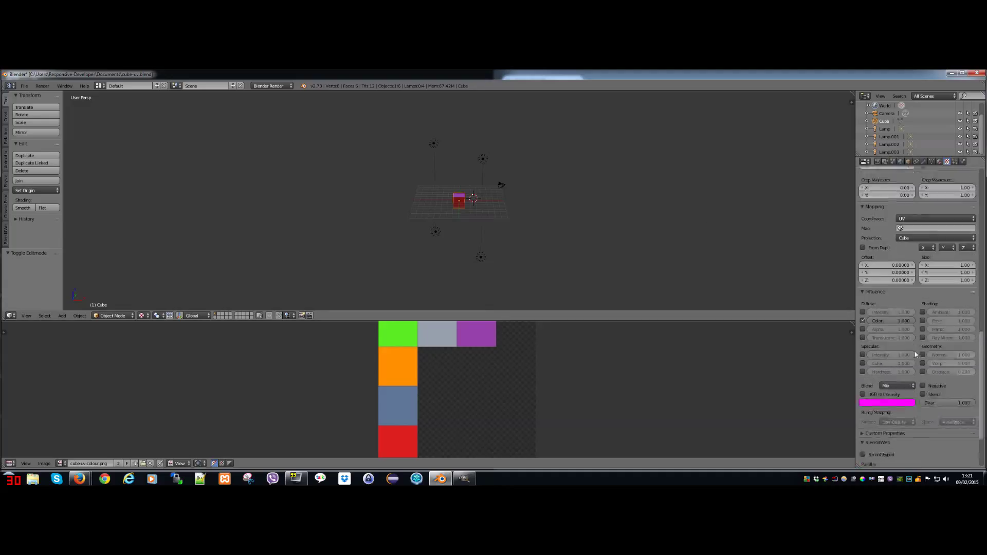
{"action": "left_click", "coordinate": [939, 161]}
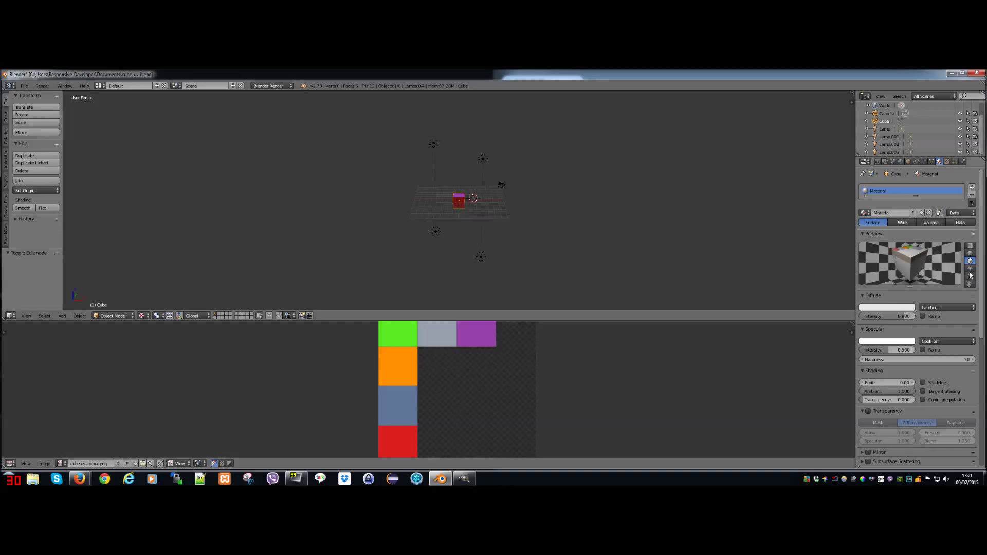
{"action": "scroll", "coordinate": [911, 337], "scroll_direction": "down", "scroll_amount": 6}
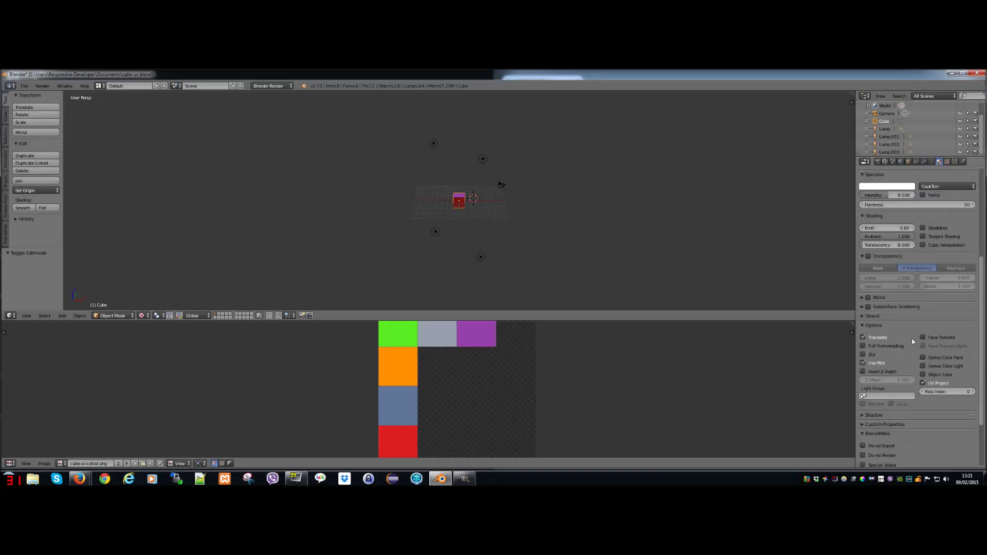
{"action": "left_click", "coordinate": [923, 383]}
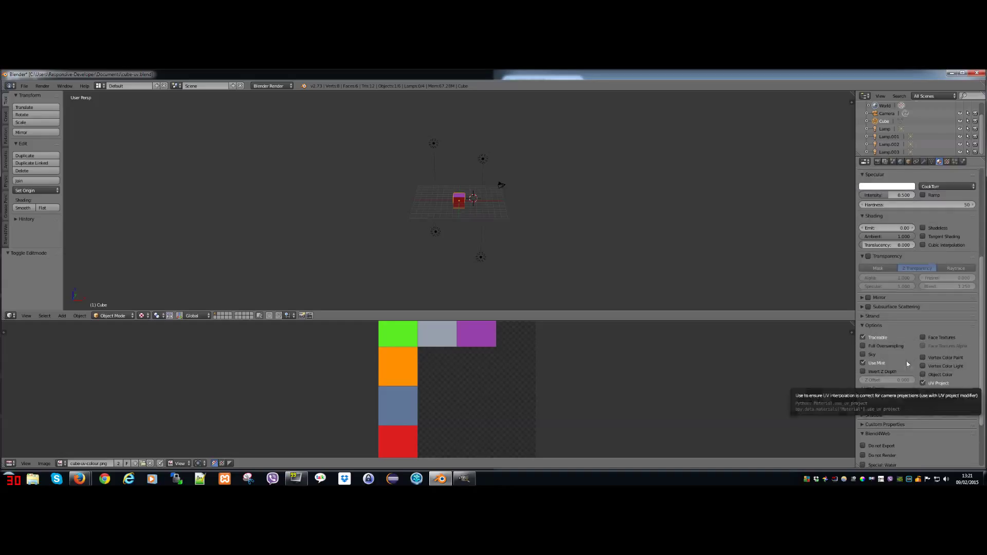
{"action": "scroll", "coordinate": [897, 352], "scroll_direction": "down", "scroll_amount": 3}
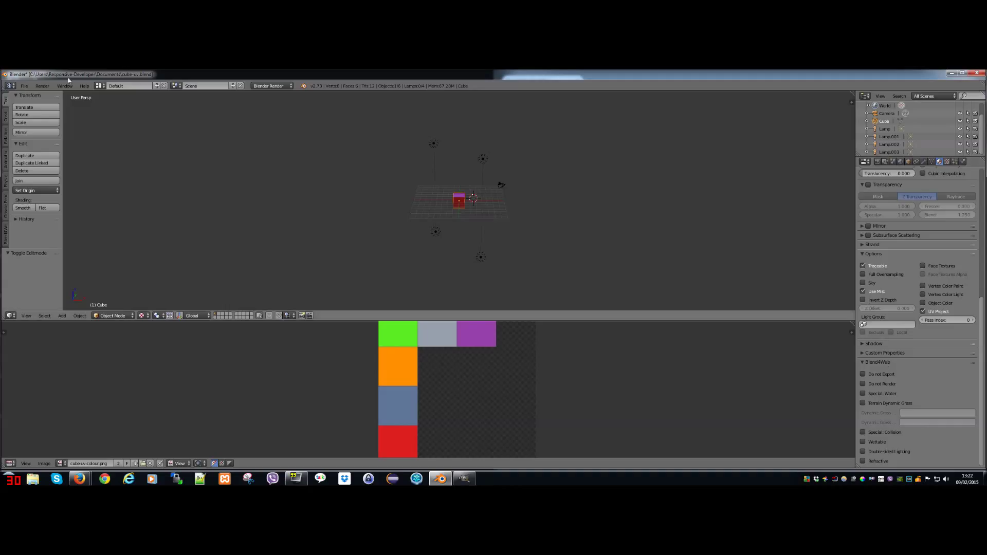
Export the scene as a Blend4Web HTML file over the existing cube-uv.html on the Desktop.
{"action": "left_click", "coordinate": [23, 87]}
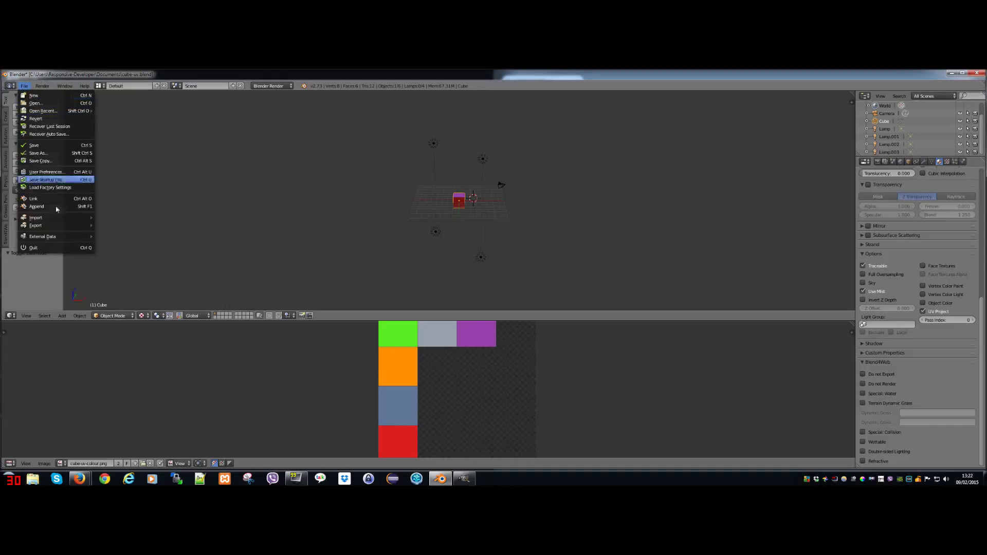
{"action": "mouse_move", "coordinate": [60, 229]}
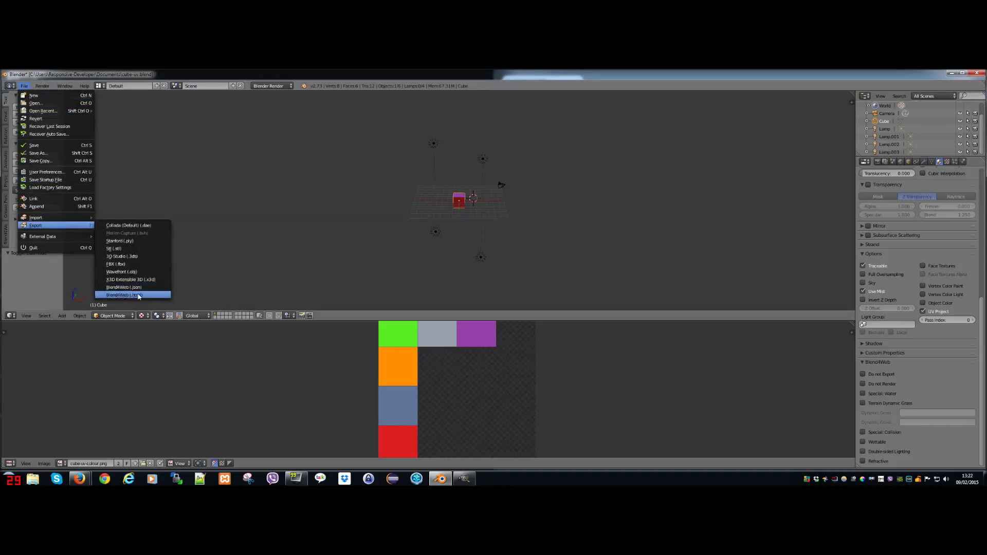
{"action": "left_click", "coordinate": [139, 296]}
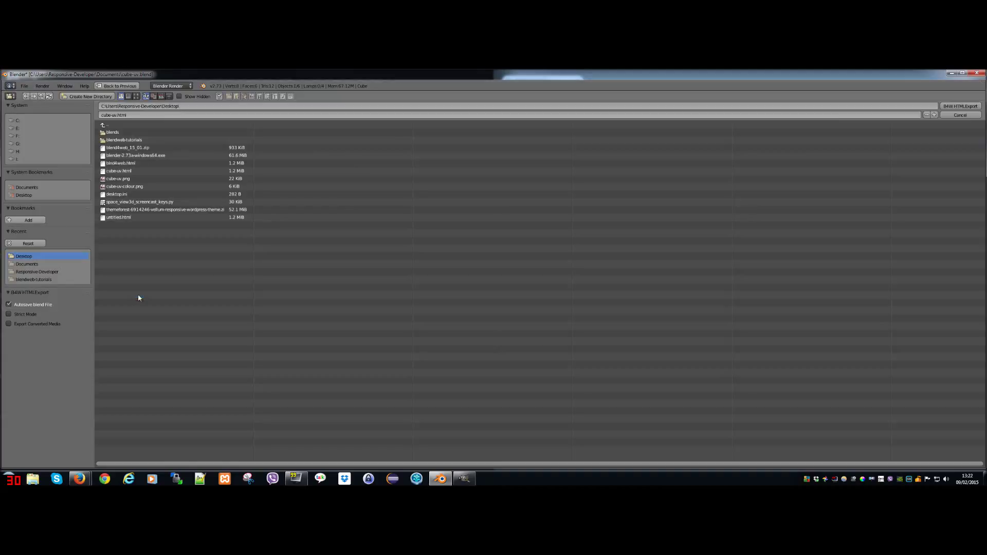
{"action": "left_click", "coordinate": [114, 115]}
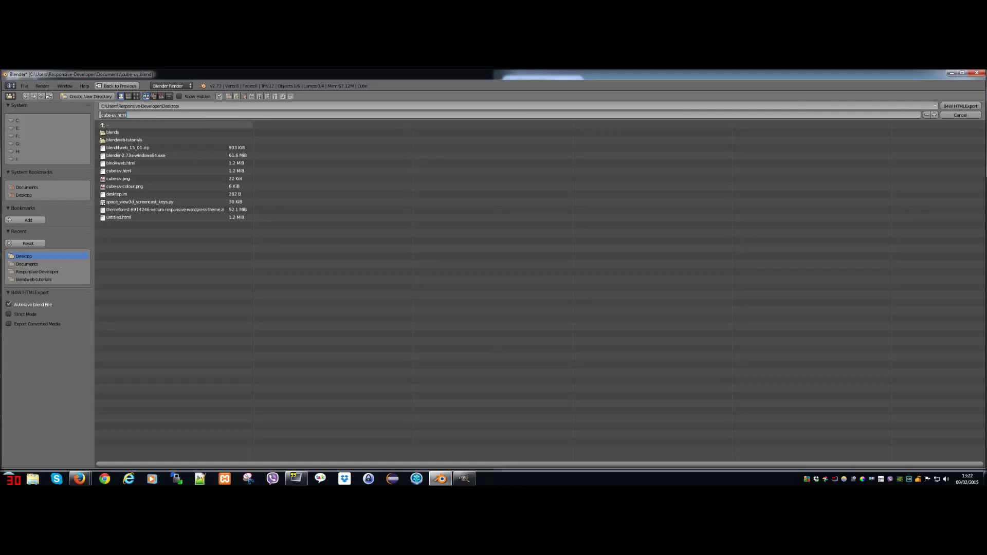
{"action": "left_click", "coordinate": [960, 106]}
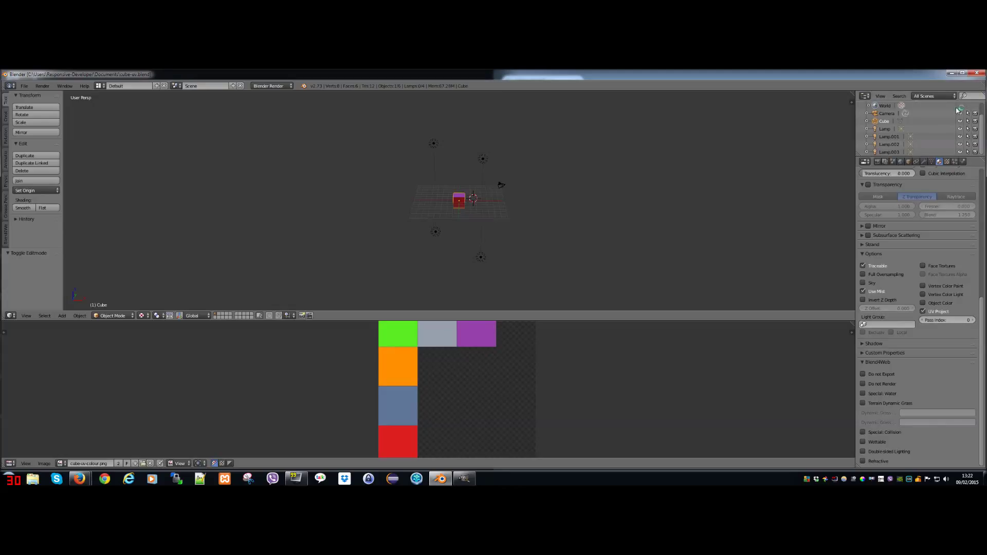
Minimise Blender, reload cube-uv.html in Firefox and rotate the cube to examine its coloured faces.
{"action": "left_click", "coordinate": [951, 74]}
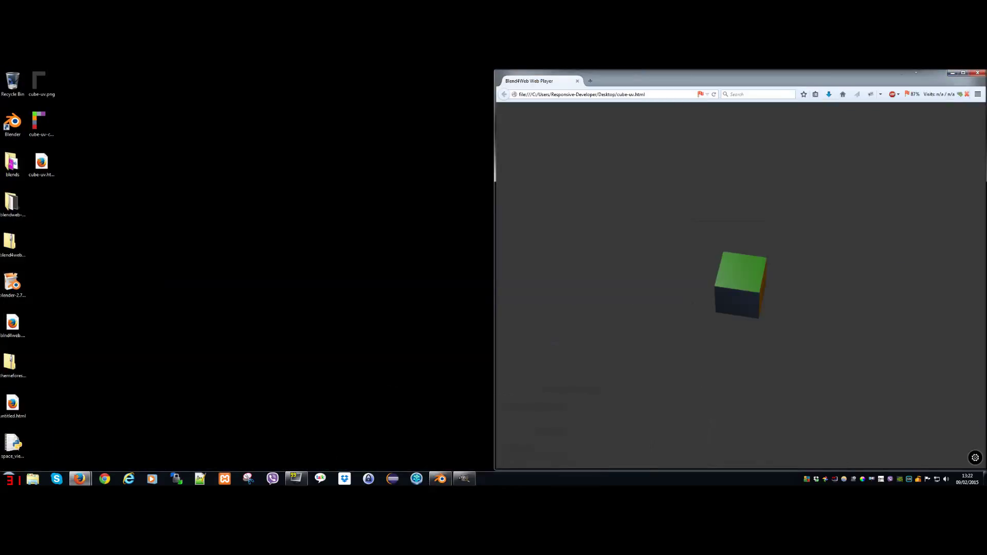
{"action": "left_click", "coordinate": [713, 94]}
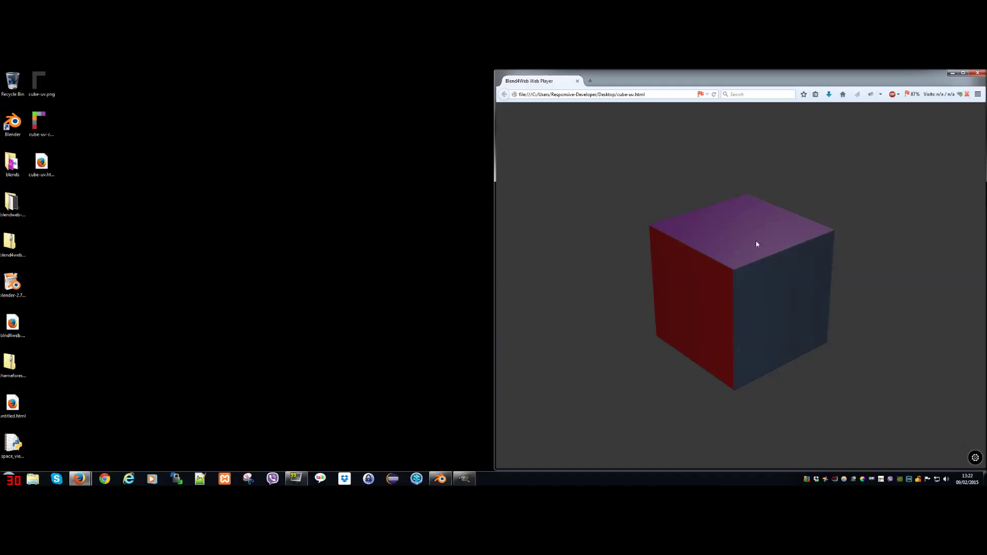
{"action": "left_click_drag", "start_coordinate": [755, 243], "coordinate": [648, 253]}
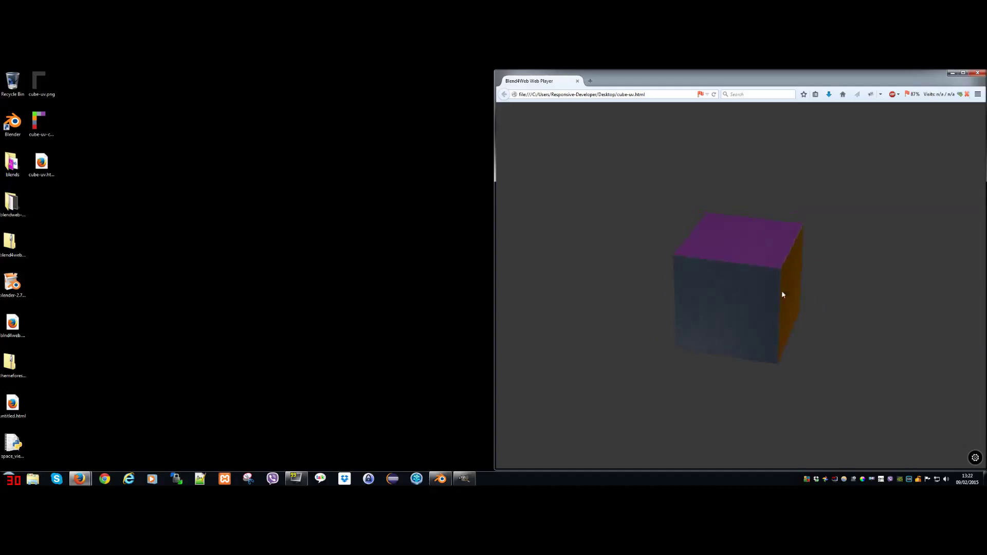
{"action": "left_click_drag", "start_coordinate": [782, 294], "coordinate": [707, 346]}
{"action": "left_click_drag", "start_coordinate": [749, 222], "coordinate": [792, 375]}
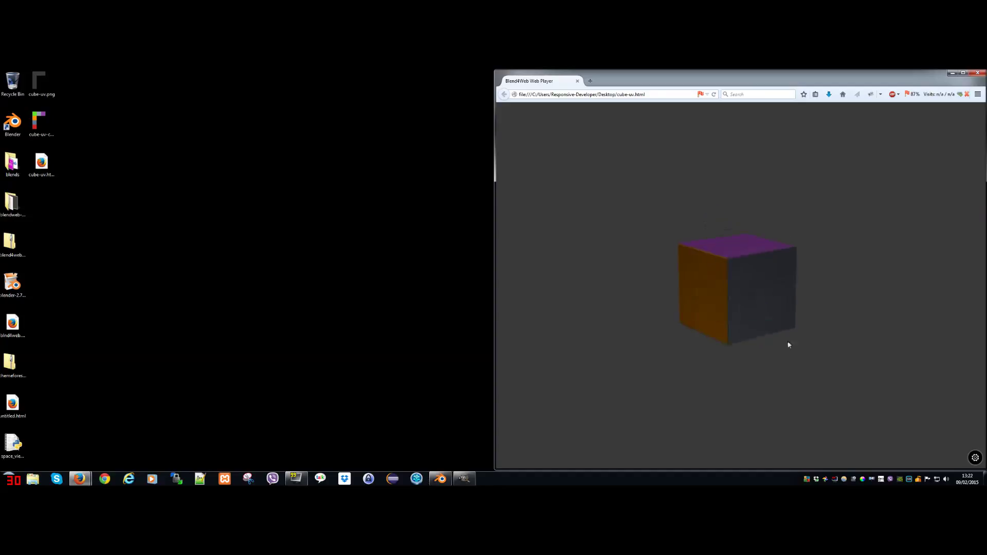